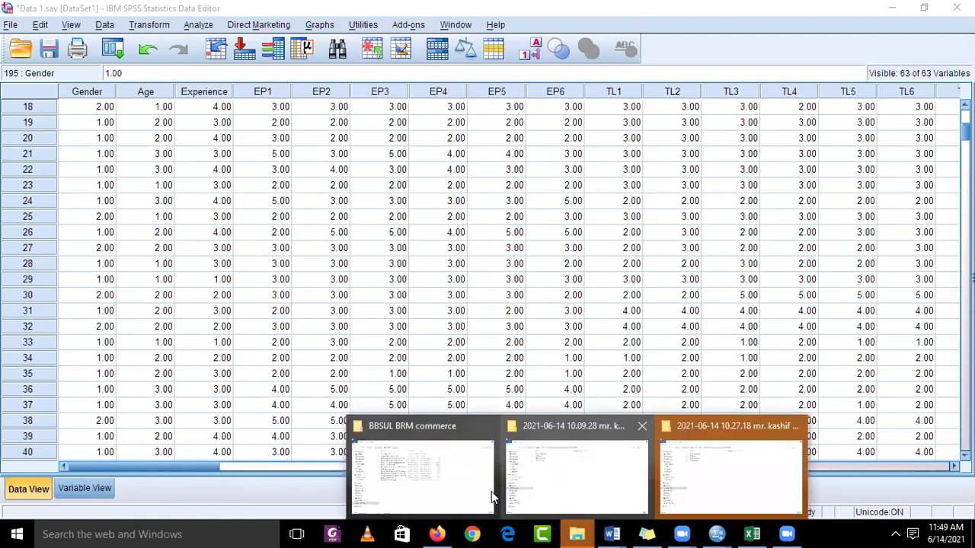
Switch to File Explorer and open the person-named "related" folder on Local Disk (D:).
left_click(454, 487)
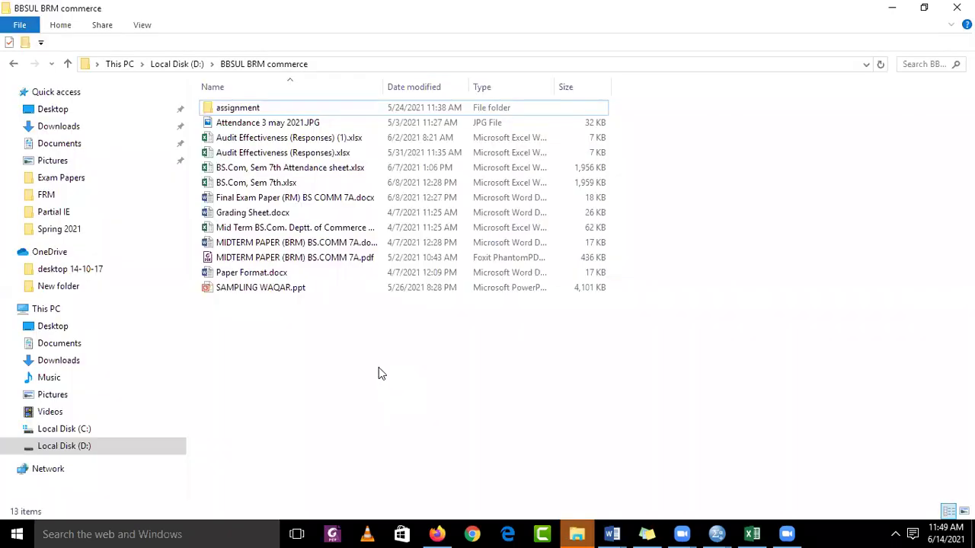
left_click(96, 447)
left_click(270, 155)
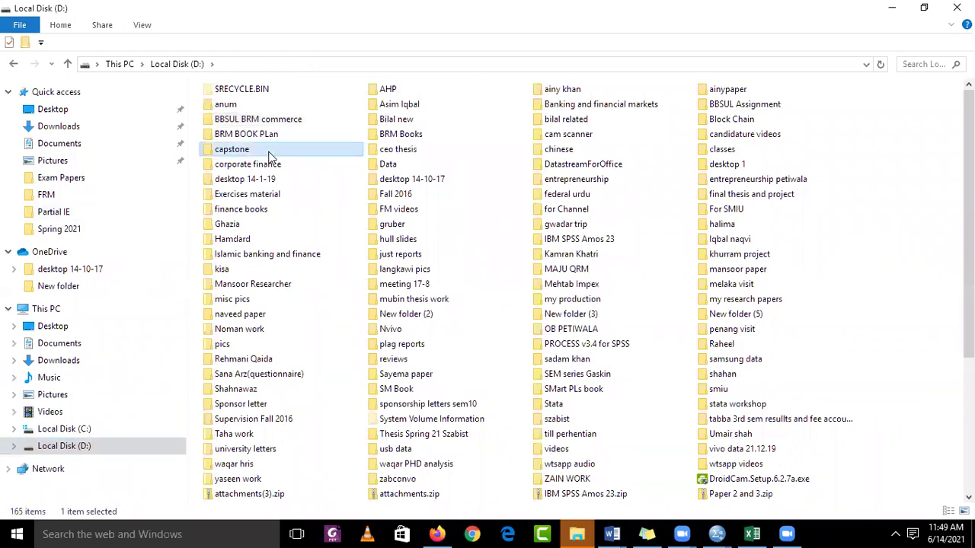
key("b")
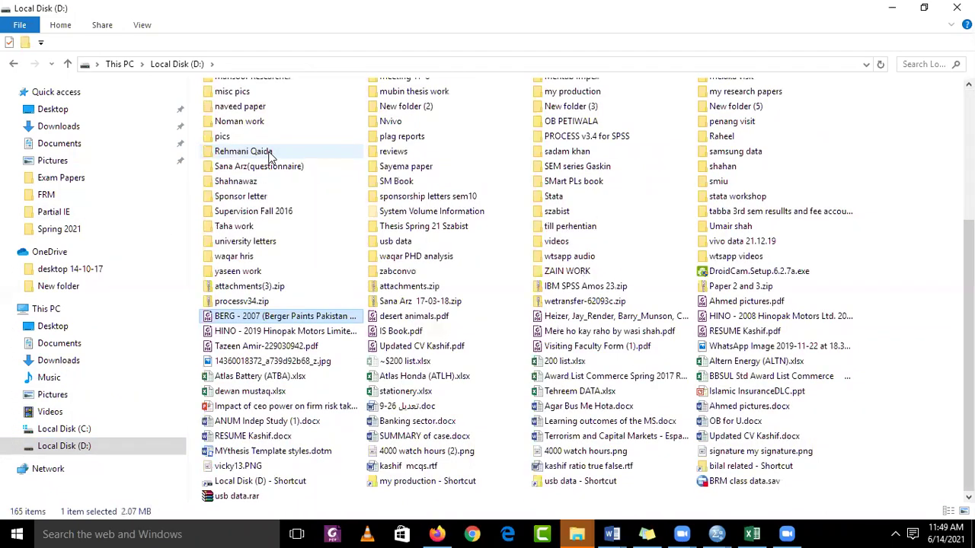
key("b")
key("b")
key("b")
key("b")
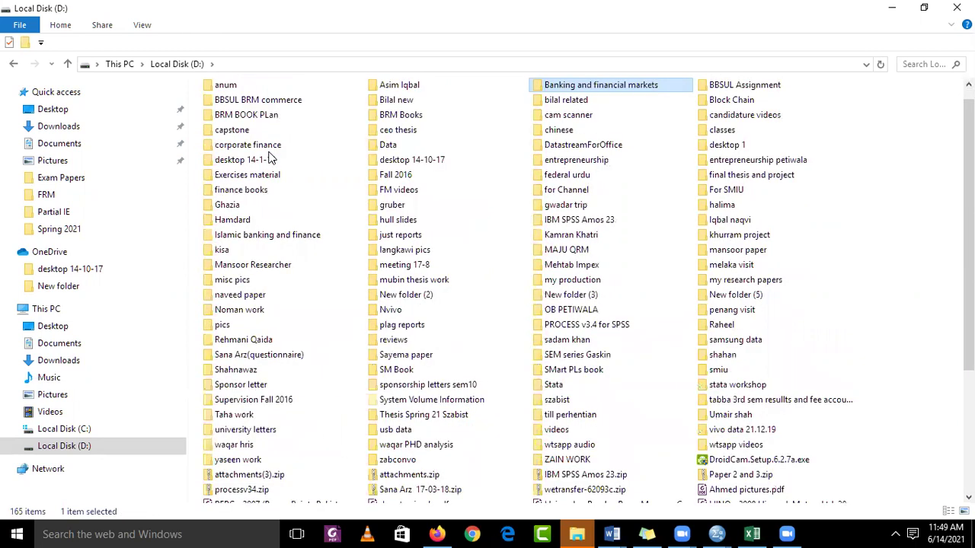
double_click(537, 99)
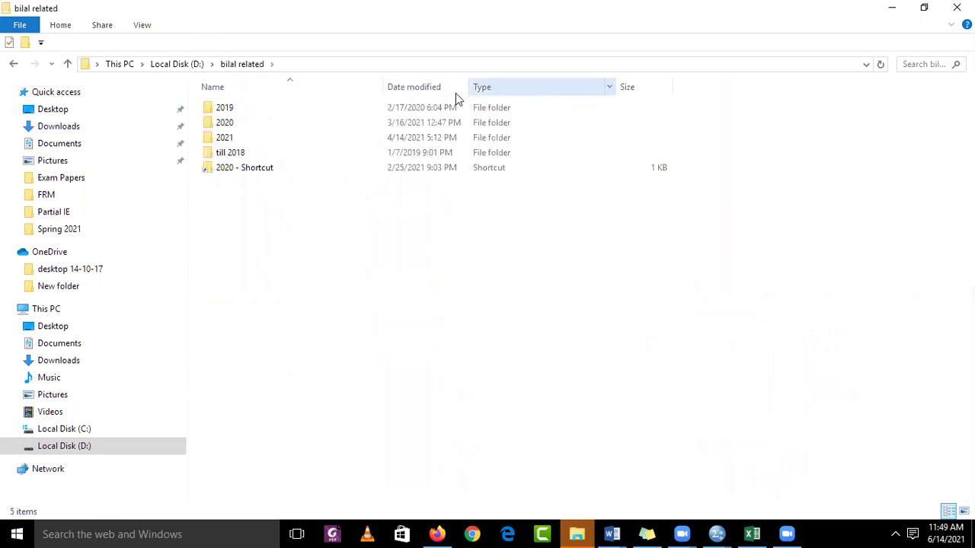
Open Pilot Study done.docx from the pilot 35 folder inside 2020 and archeive 1.
double_click(285, 128)
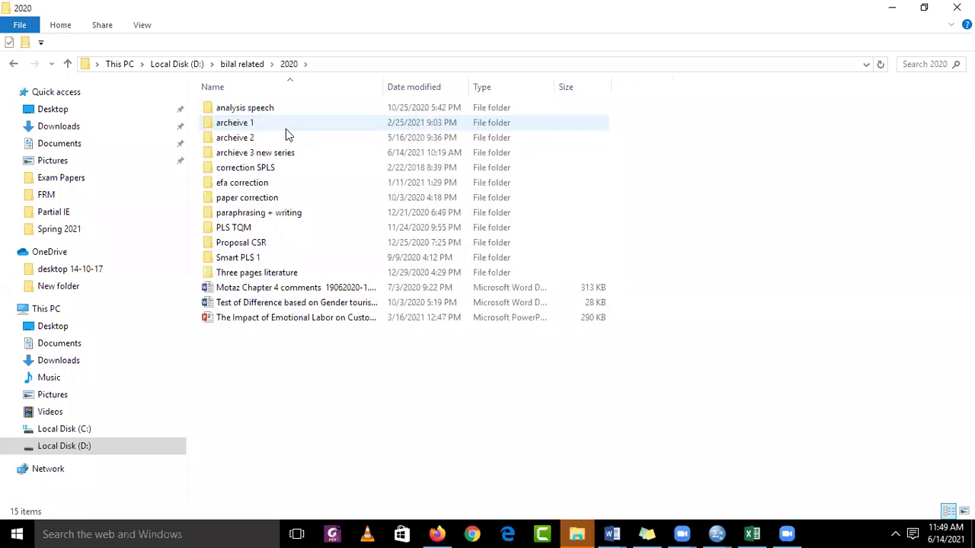
double_click(286, 128)
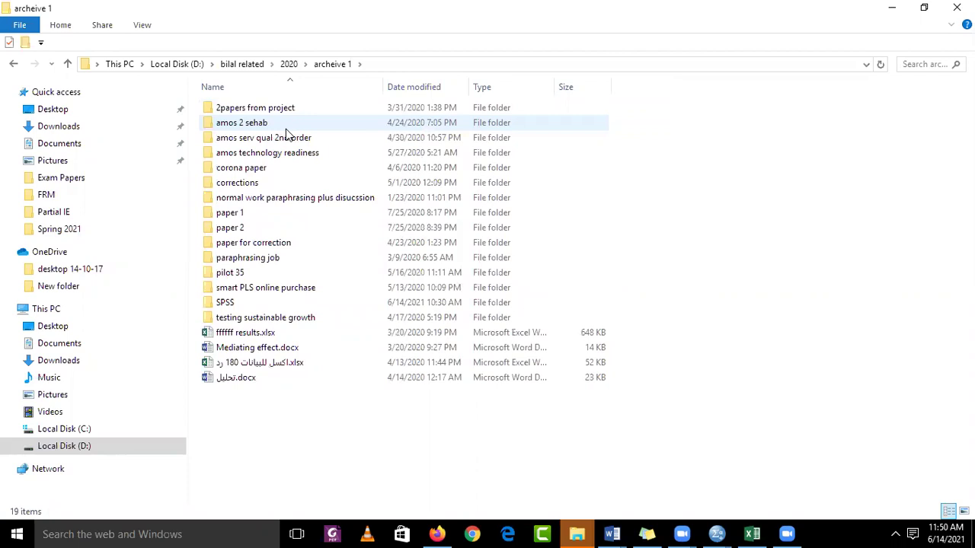
double_click(241, 272)
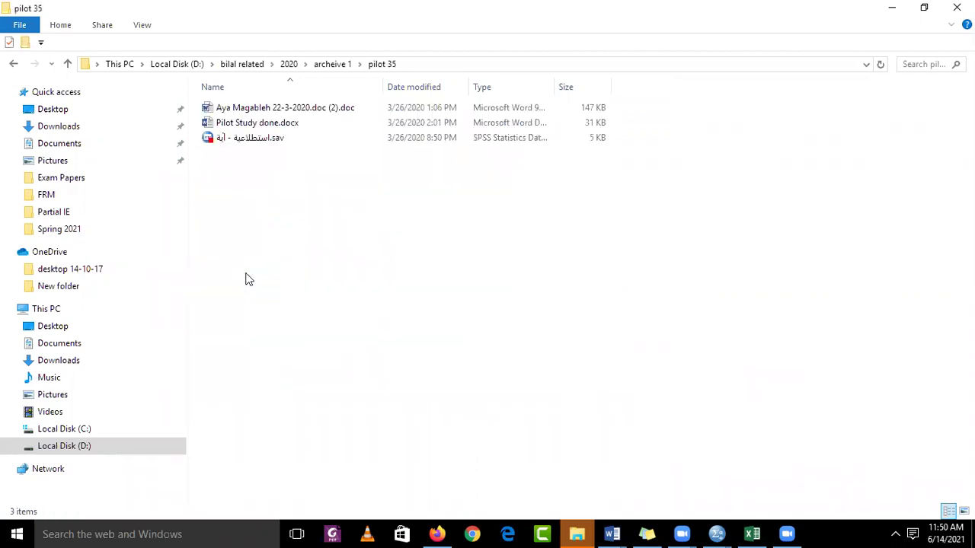
left_click(279, 126)
double_click(278, 127)
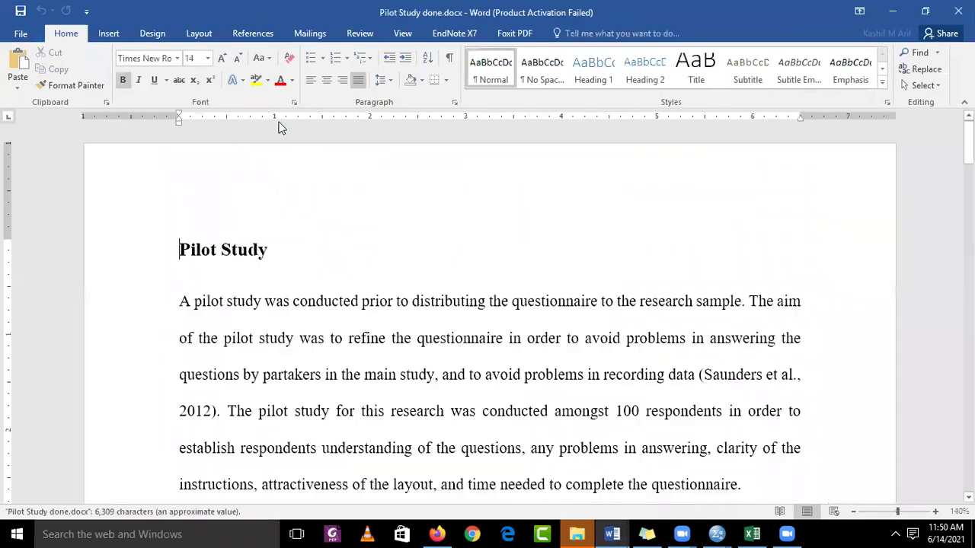
Skim the opening pages of the pilot study report, from the introduction and construct table to the first Item-Total Statistics table.
scroll(367, 328, "down", 5)
scroll(366, 328, "down", 2)
right_click(369, 327)
scroll(601, 194, "down", 4)
left_click(600, 196)
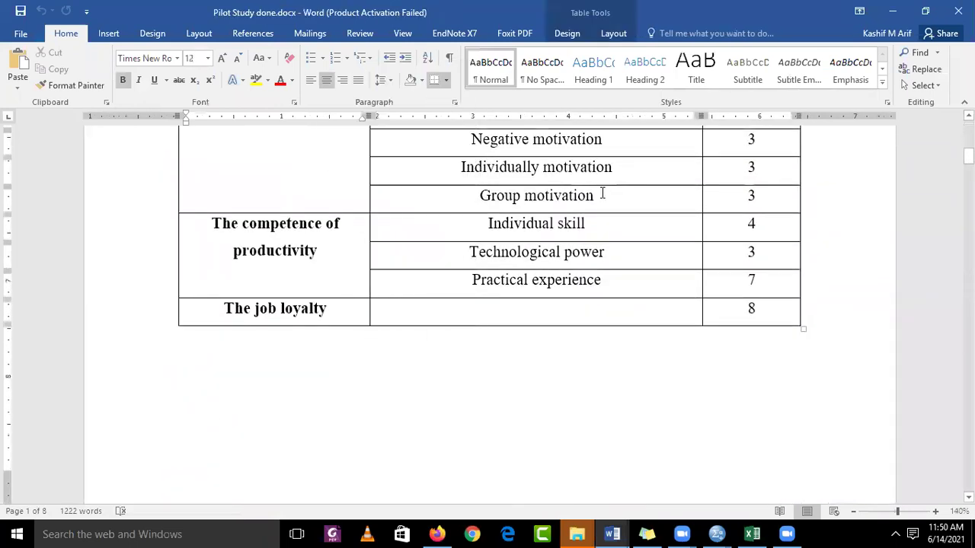
scroll(601, 193, "up", 10)
scroll(602, 192, "down", 10)
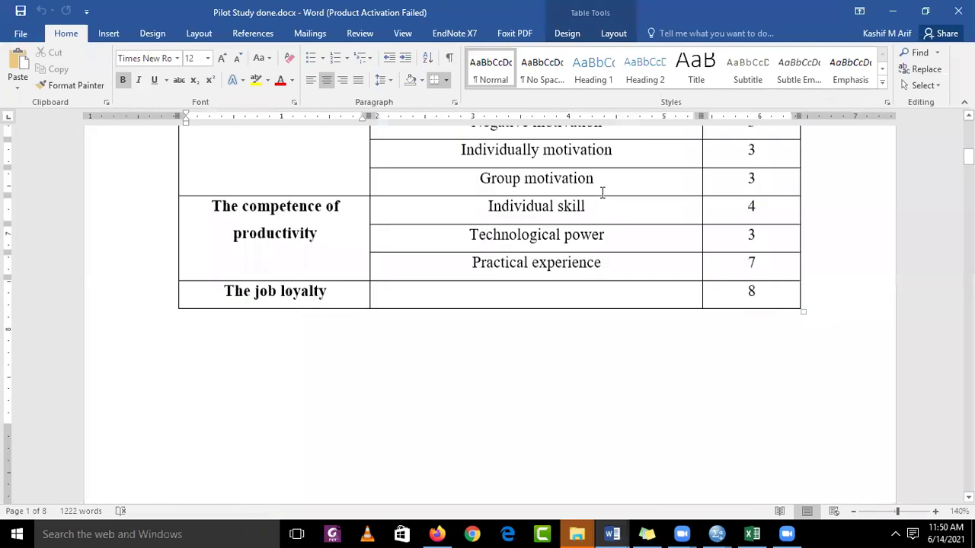
scroll(601, 193, "down", 3)
scroll(601, 193, "down", 10)
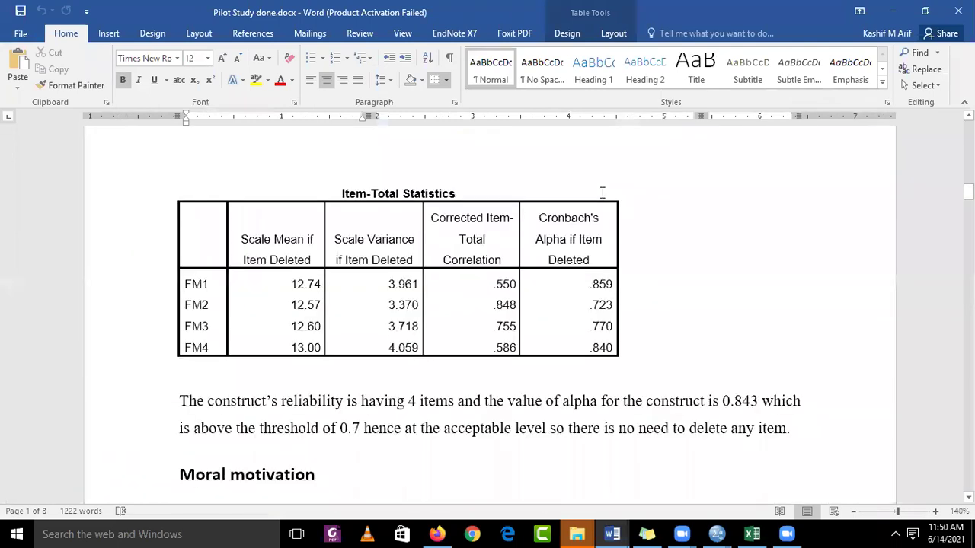
scroll(602, 193, "up", 15)
scroll(602, 192, "up", 3)
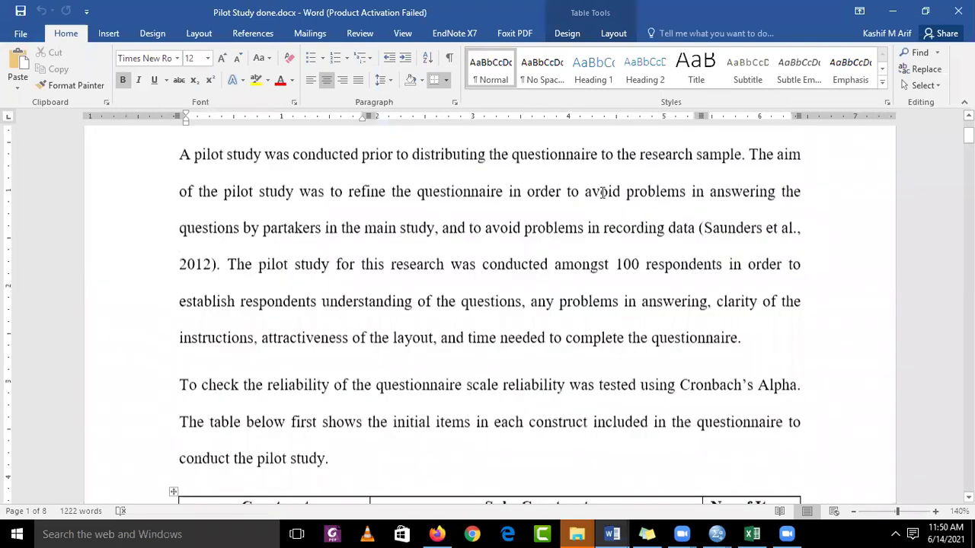
scroll(601, 193, "up", 2)
Read the Pilot Study introduction on the study's aim, its respondents and the reliability check with Cronbach's Alpha.
scroll(602, 193, "down", 1)
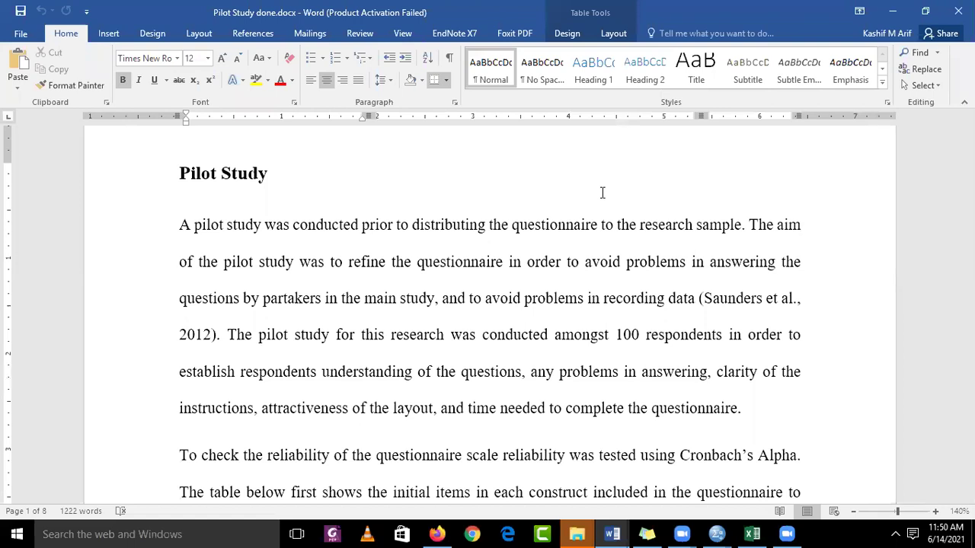
scroll(602, 193, "down", 1)
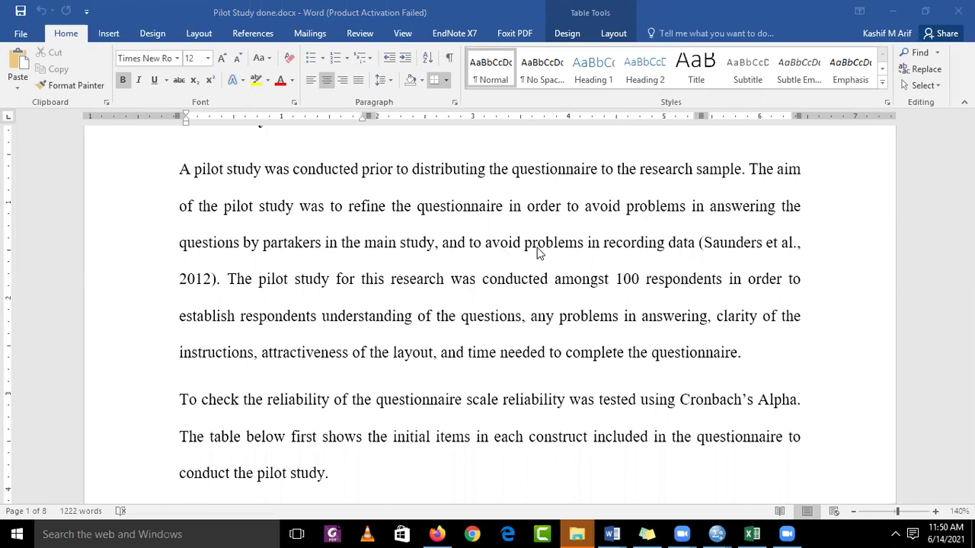
scroll(538, 248, "down", 1)
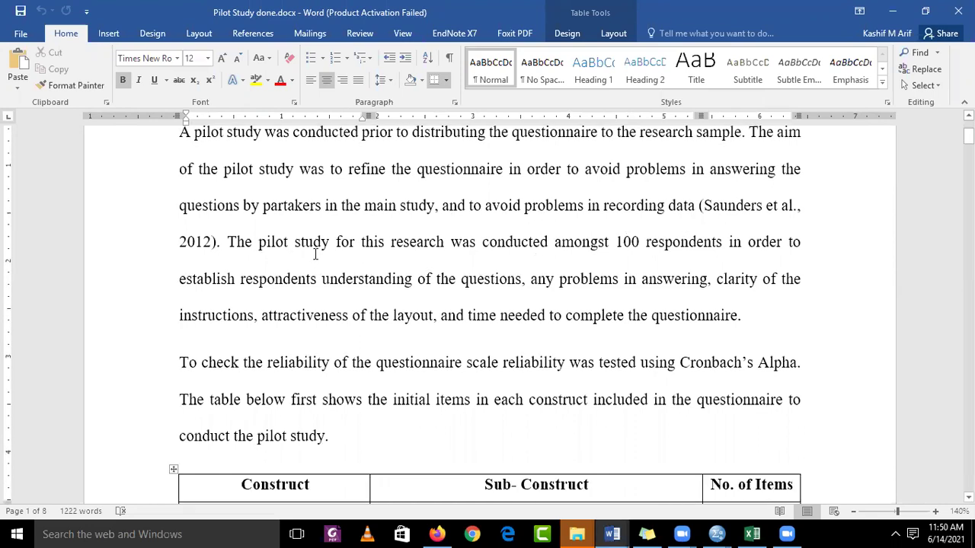
scroll(315, 254, "up", 1)
scroll(316, 254, "down", 1)
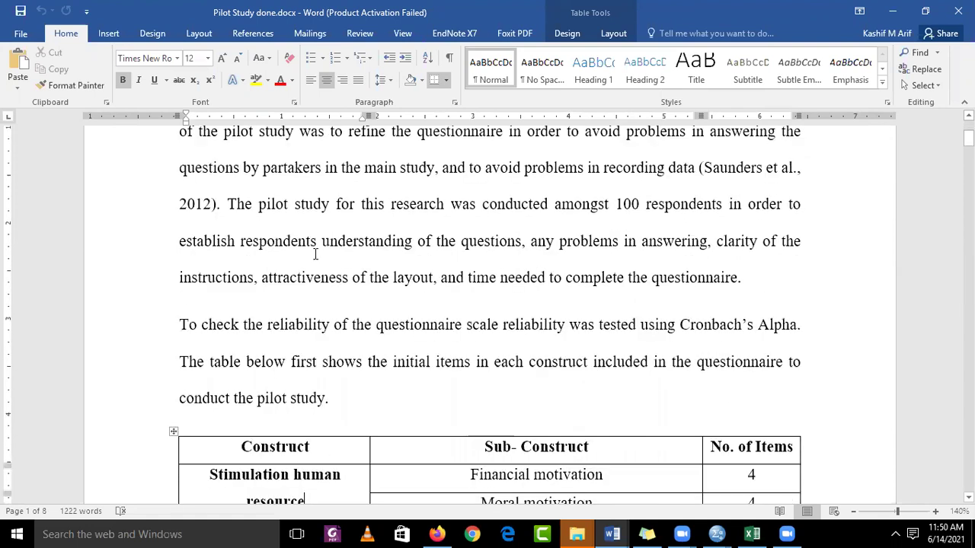
scroll(315, 254, "down", 1)
scroll(315, 254, "down", 1)
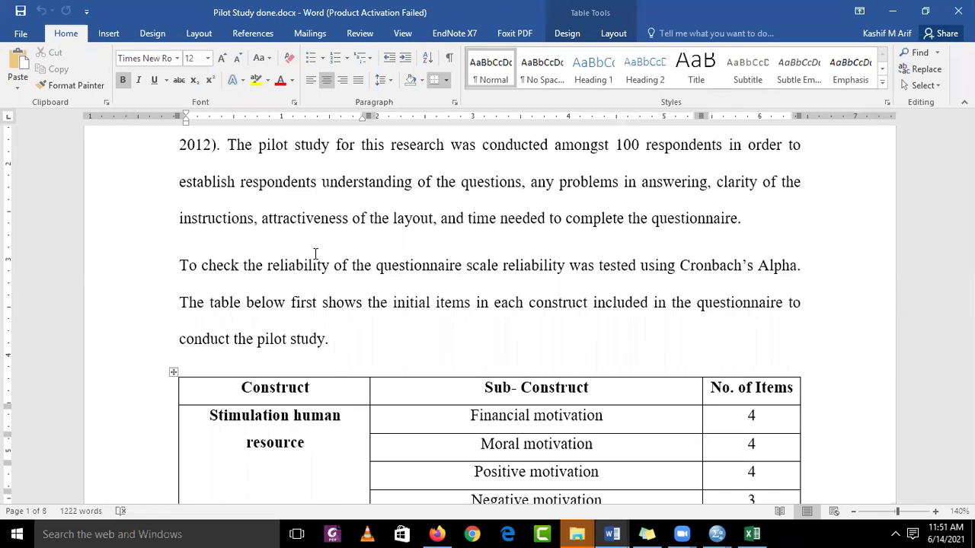
scroll(315, 254, "up", 3)
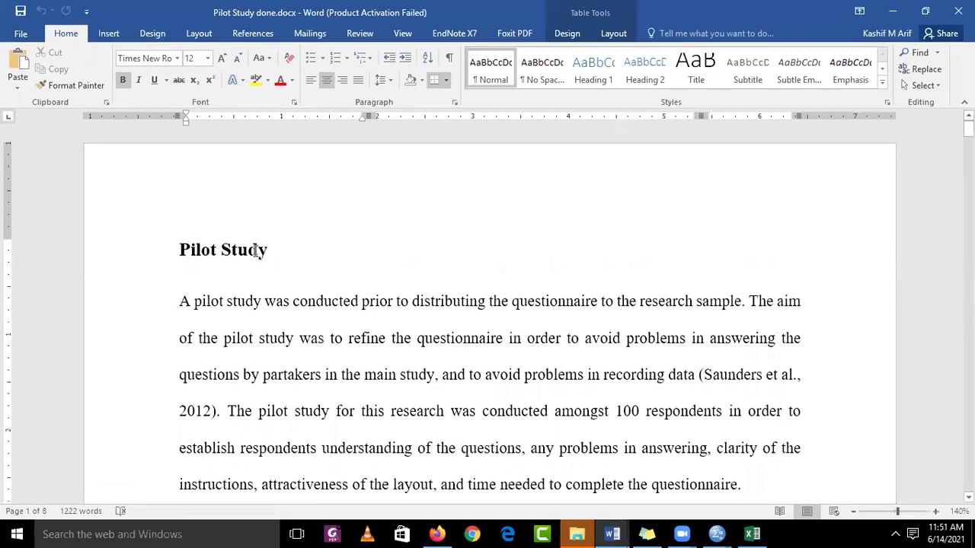
scroll(374, 327, "down", 2)
scroll(373, 327, "down", 2)
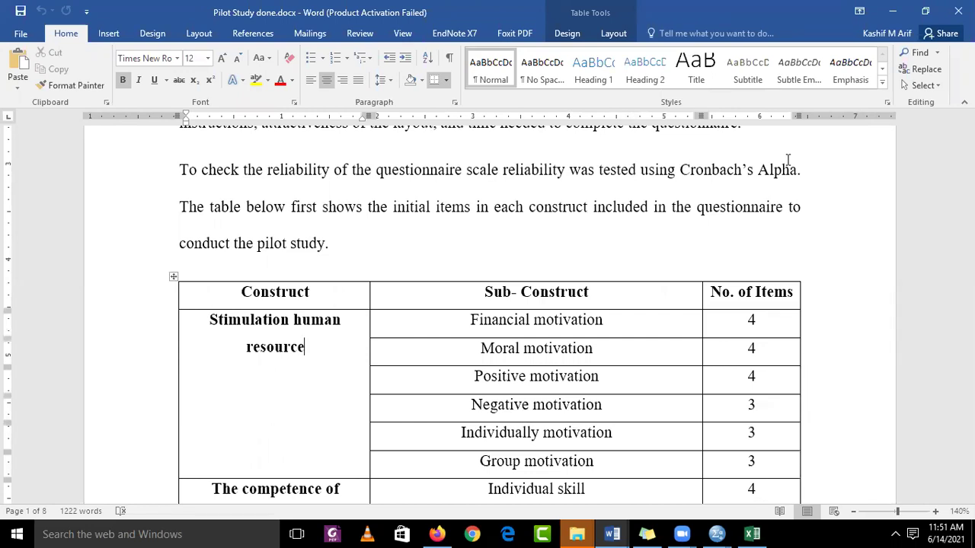
Examine the table of constructs, sub-constructs and numbers of items, along with the summary paragraph that follows it.
scroll(701, 258, "down", 4)
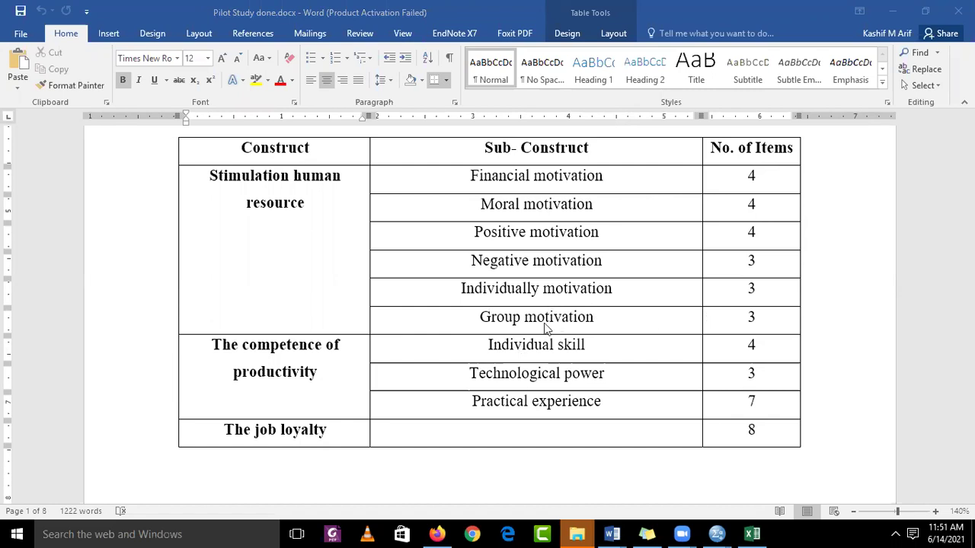
scroll(533, 362, "down", 2)
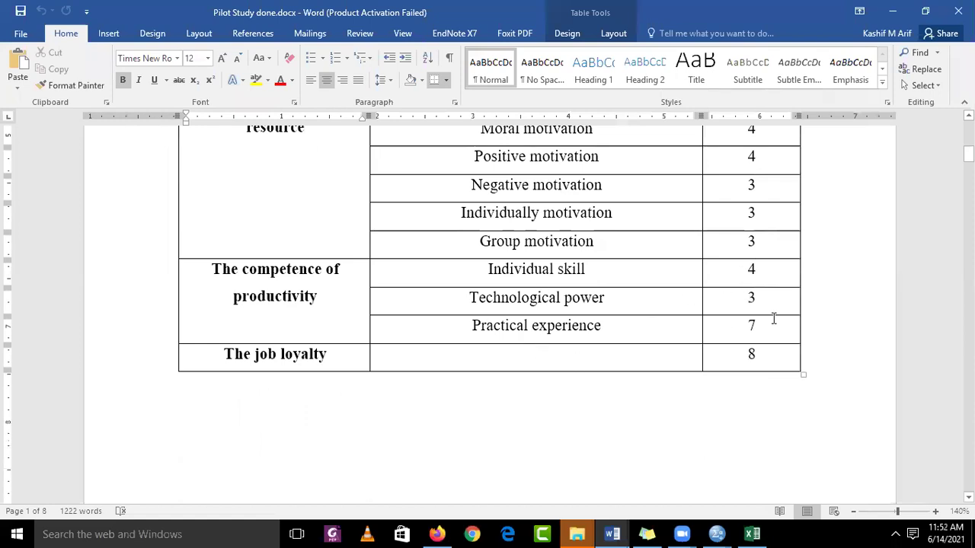
scroll(696, 335, "down", 3)
scroll(821, 241, "down", 5)
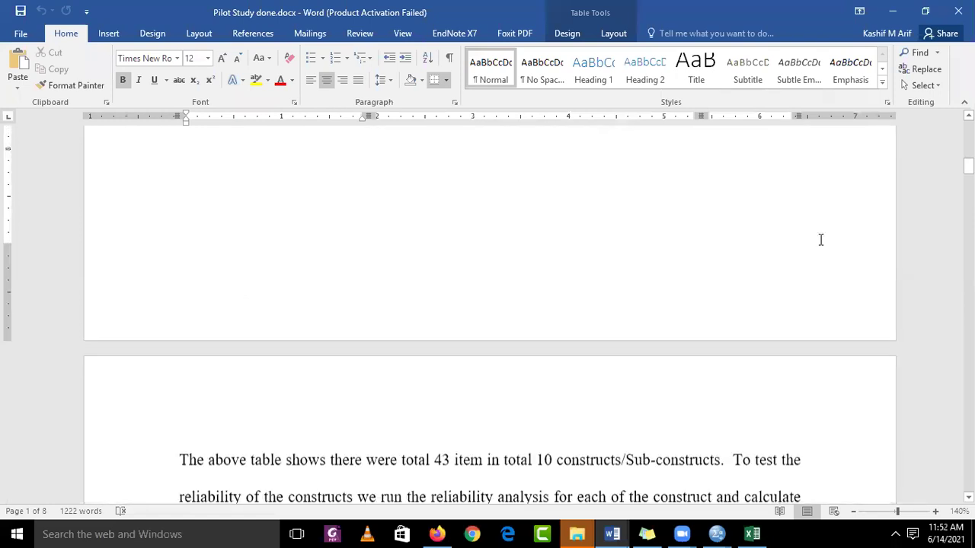
scroll(640, 276, "up", 3)
scroll(640, 276, "up", 6)
scroll(640, 277, "down", 9)
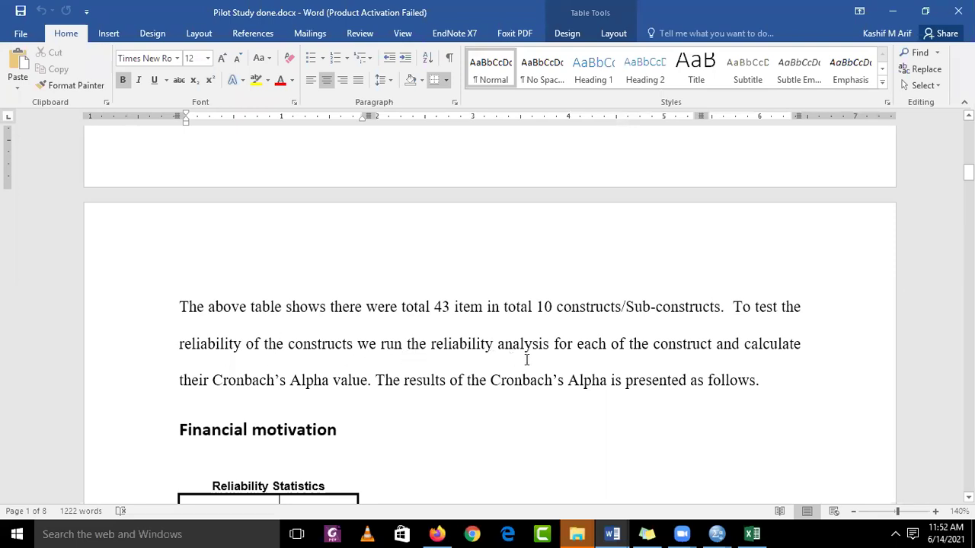
Examine the Financial motivation section's Reliability Statistics and Item-Total Statistics tables together with the written interpretation below them.
scroll(542, 358, "down", 2)
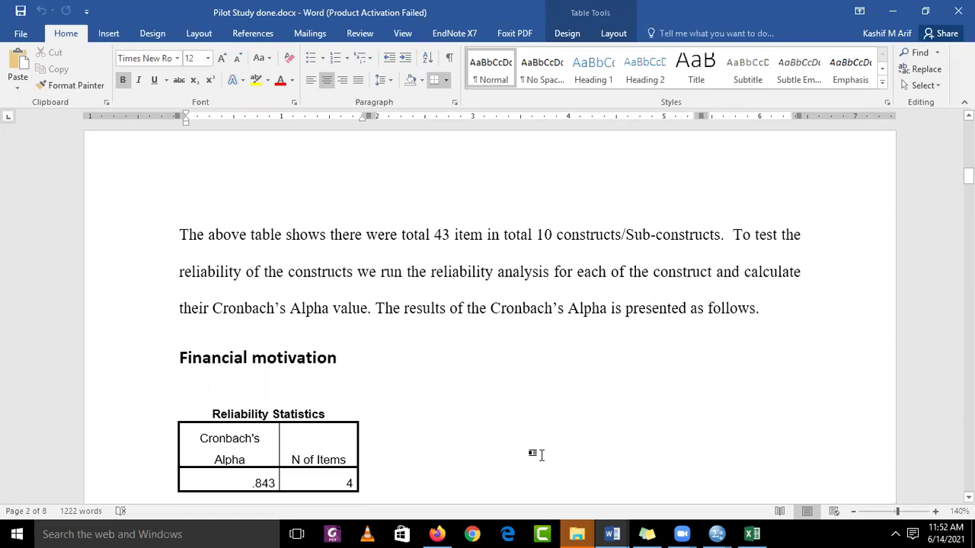
scroll(542, 456, "down", 3)
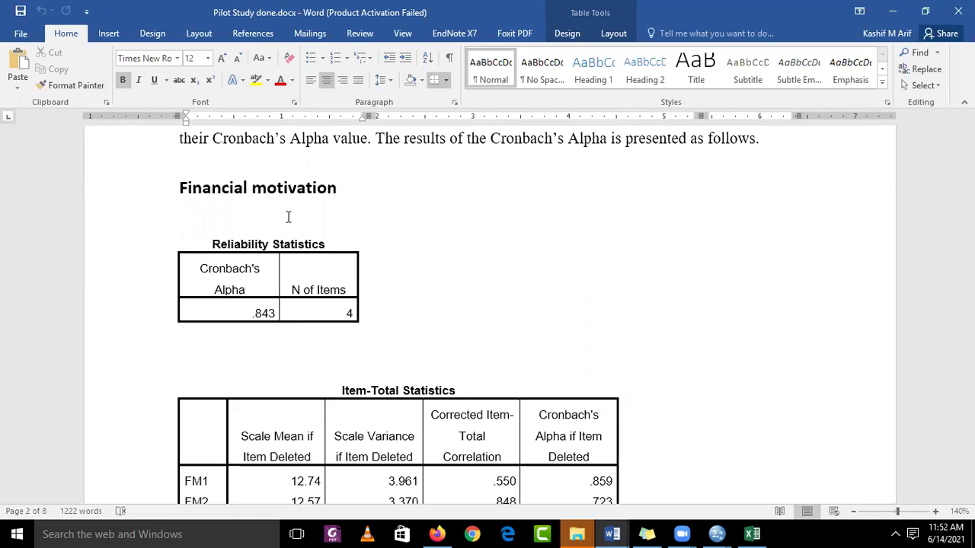
scroll(288, 217, "down", 1)
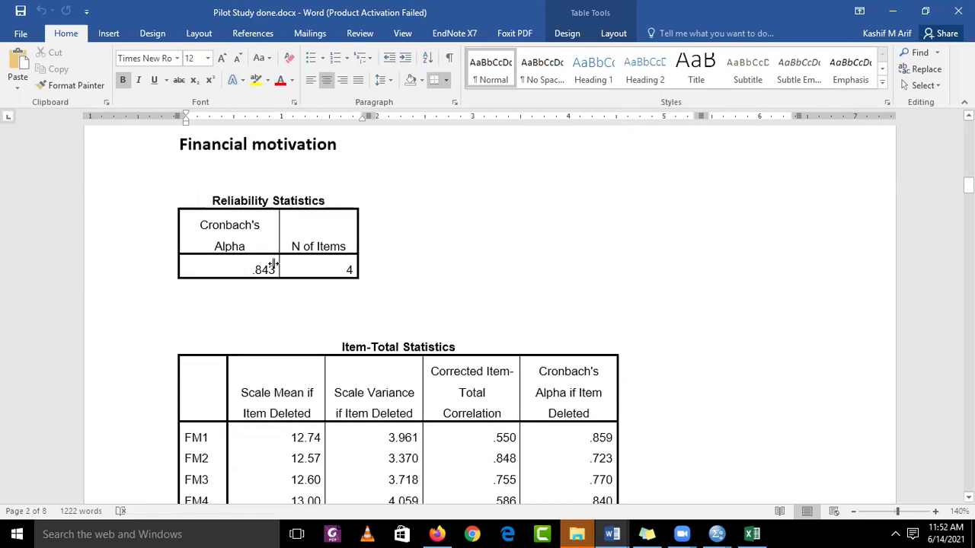
scroll(401, 293, "down", 2)
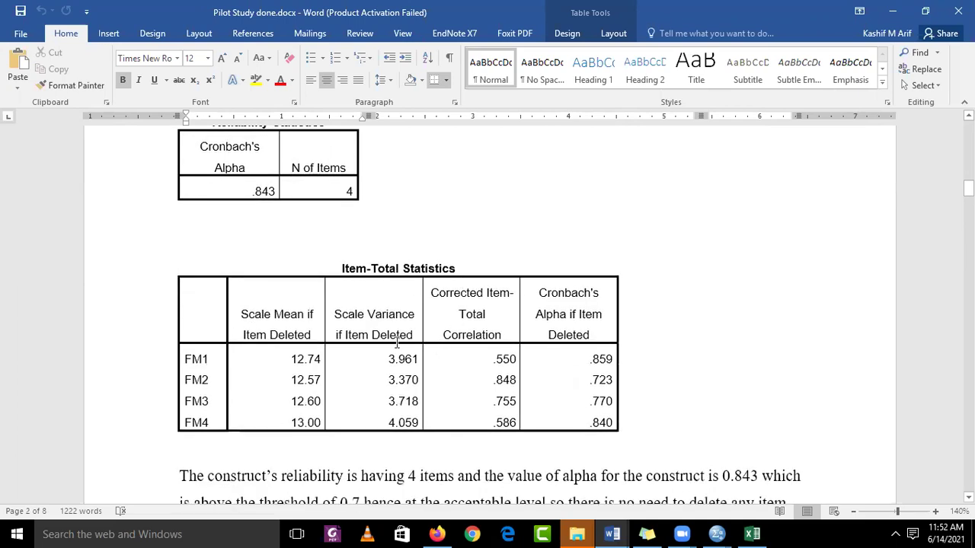
scroll(396, 347, "up", 2)
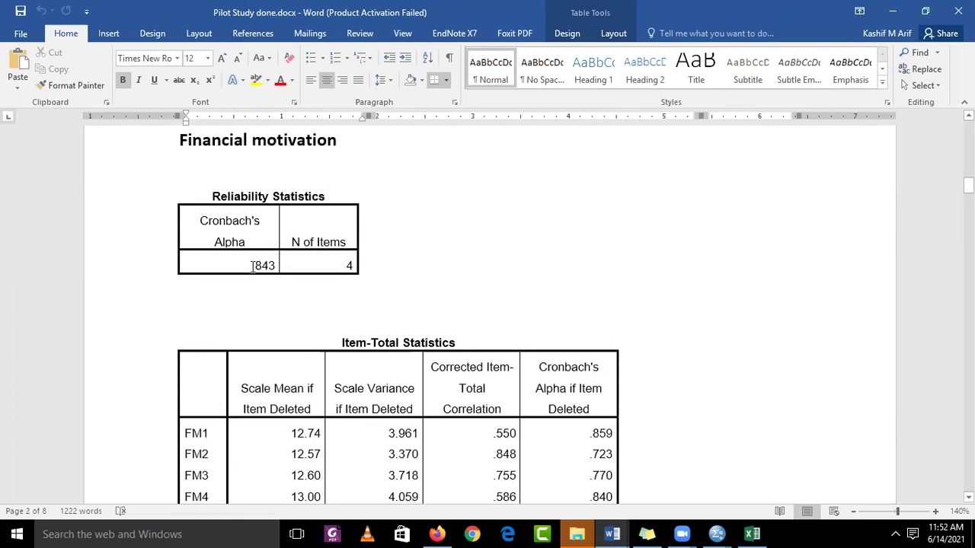
left_click_drag(255, 266, 341, 264)
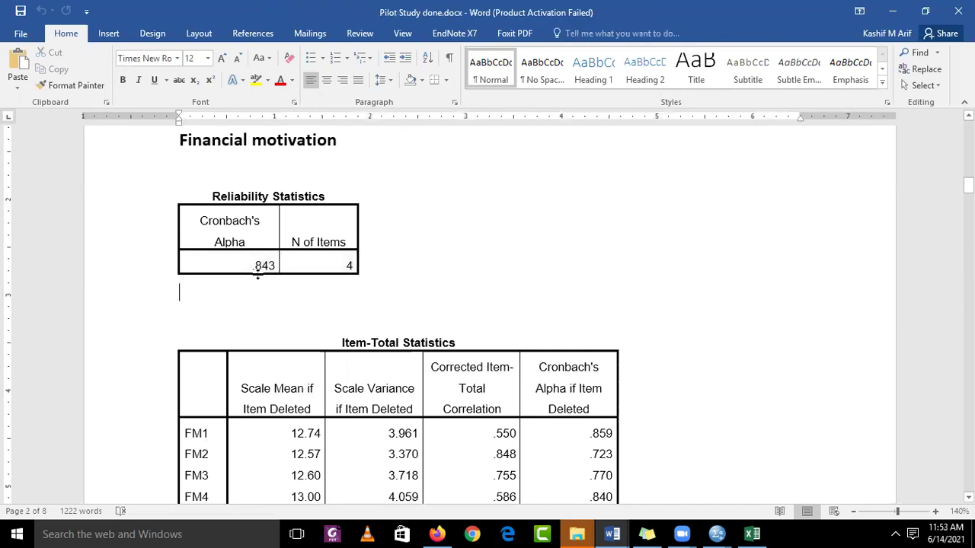
left_click_drag(254, 265, 270, 267)
left_click(246, 297)
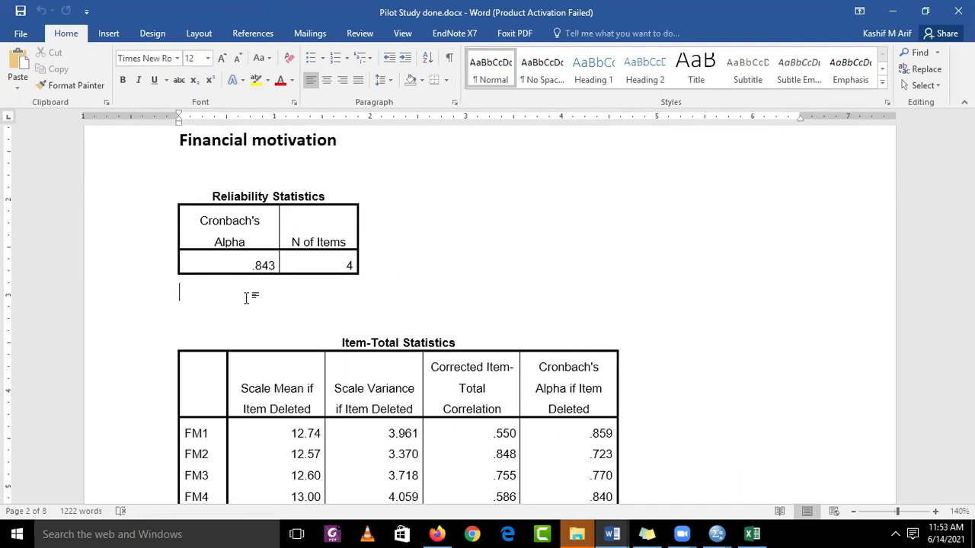
scroll(247, 304, "down", 6)
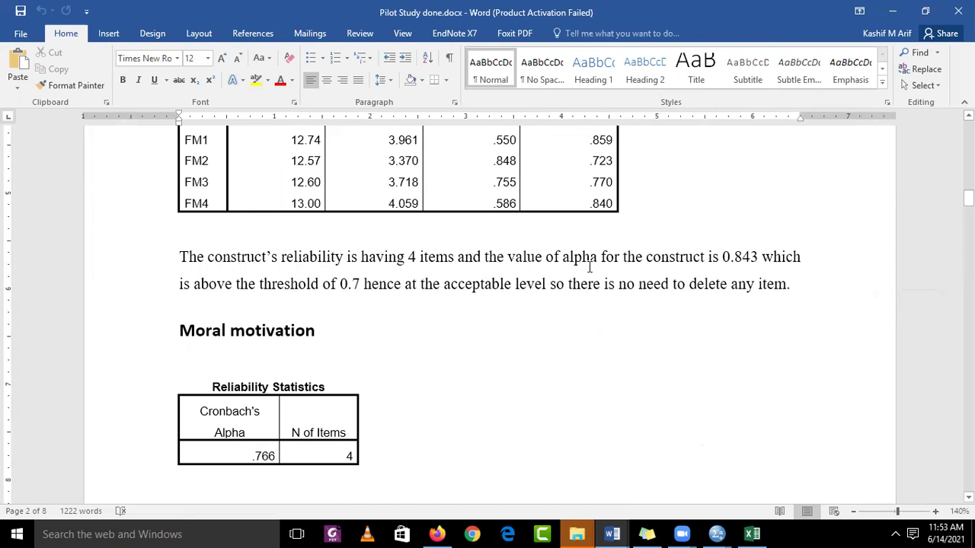
scroll(621, 261, "up", 5)
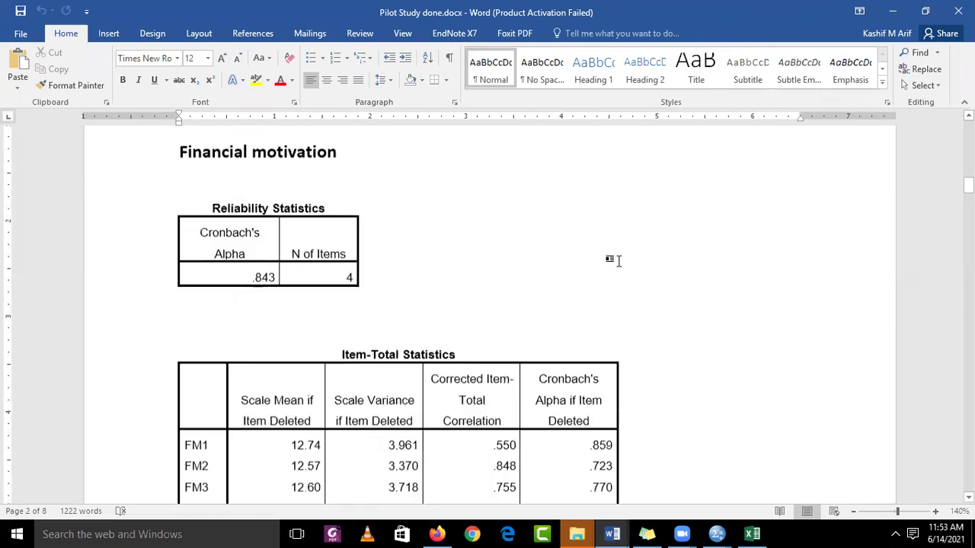
scroll(617, 261, "down", 5)
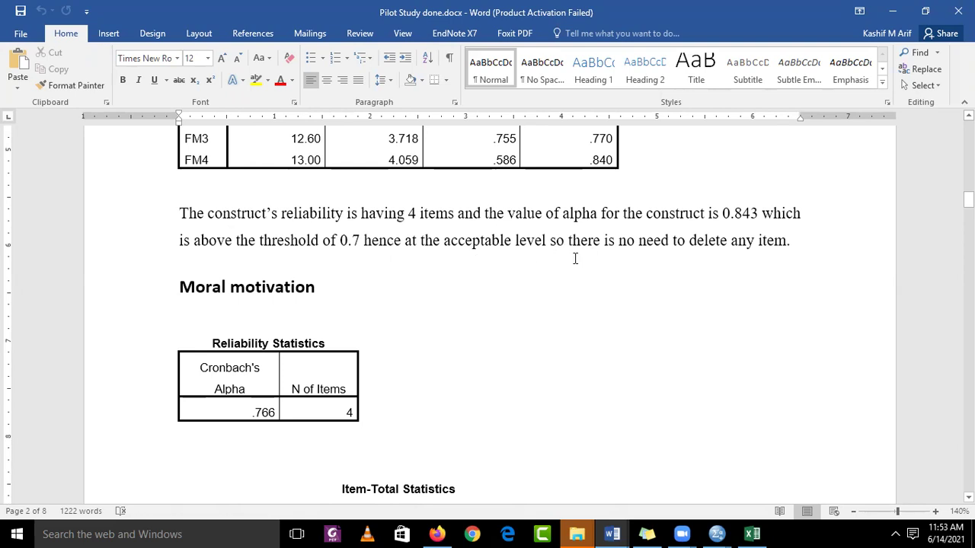
Look through the reliability results of the remaining constructs in the report, and return to the construct table.
scroll(544, 307, "down", 3)
scroll(544, 307, "down", 20)
scroll(544, 307, "down", 20)
scroll(542, 302, "down", 20)
scroll(544, 306, "down", 20)
scroll(544, 307, "down", 15)
scroll(544, 307, "down", 15)
scroll(544, 307, "down", 20)
scroll(544, 307, "down", 8)
scroll(544, 307, "up", 20)
scroll(544, 307, "up", 20)
scroll(544, 307, "up", 12)
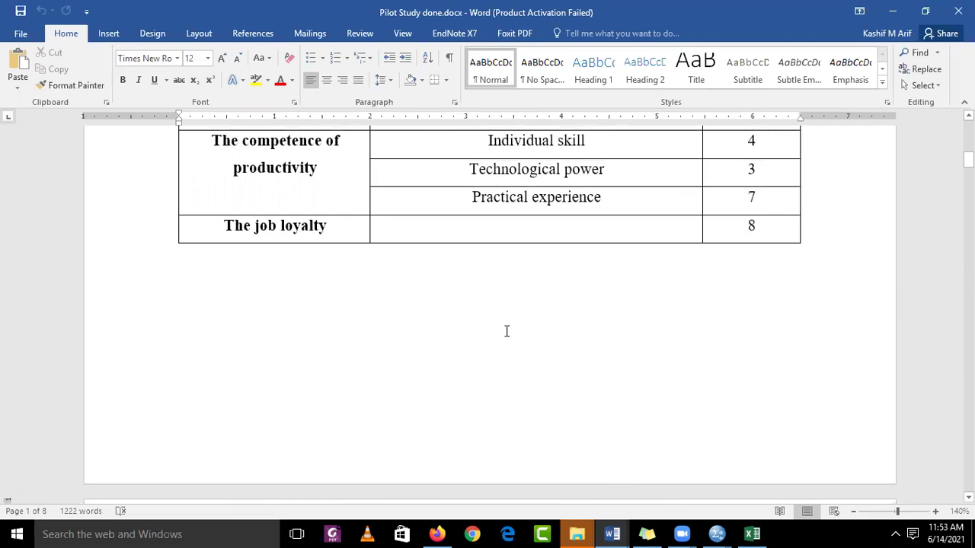
Switch to Document1 in Word and add the heading "Pilot Study" below the final coefficients table, with blank lines around it.
key("alt+Tab")
scroll(505, 333, "up", 5)
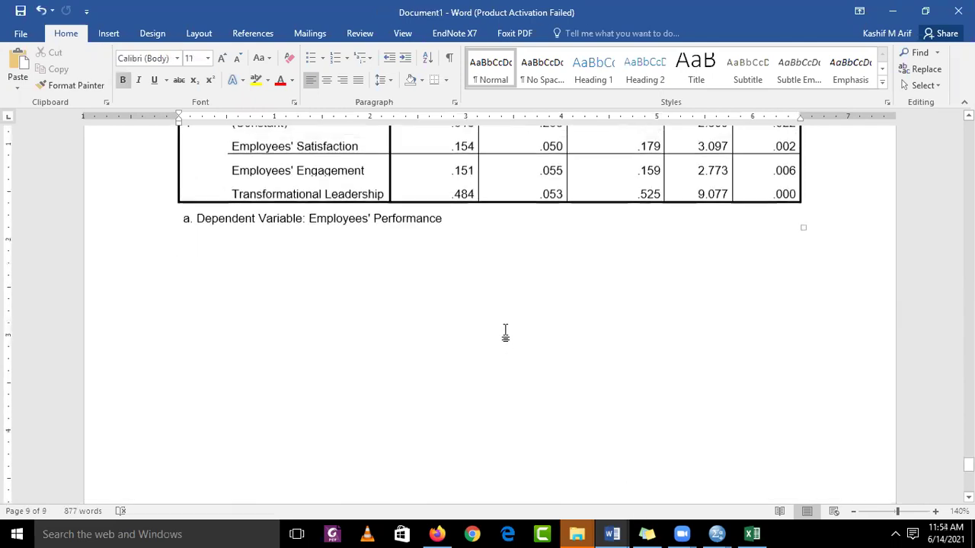
right_click(505, 333)
left_click(254, 301)
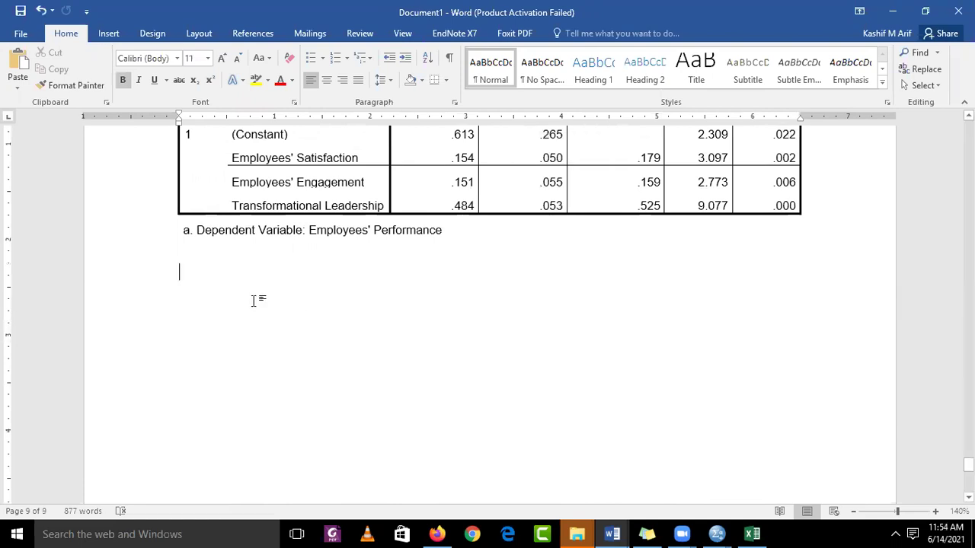
double_click(254, 301)
type("Pilot Stucy")
key("BackSpace")
key("BackSpace")
type("dy")
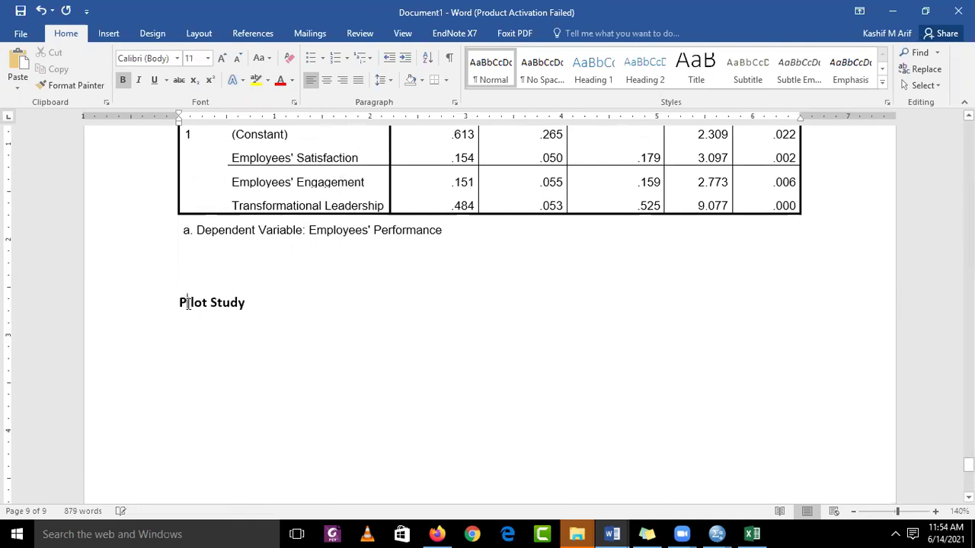
key("Home")
key("Return")
key("End")
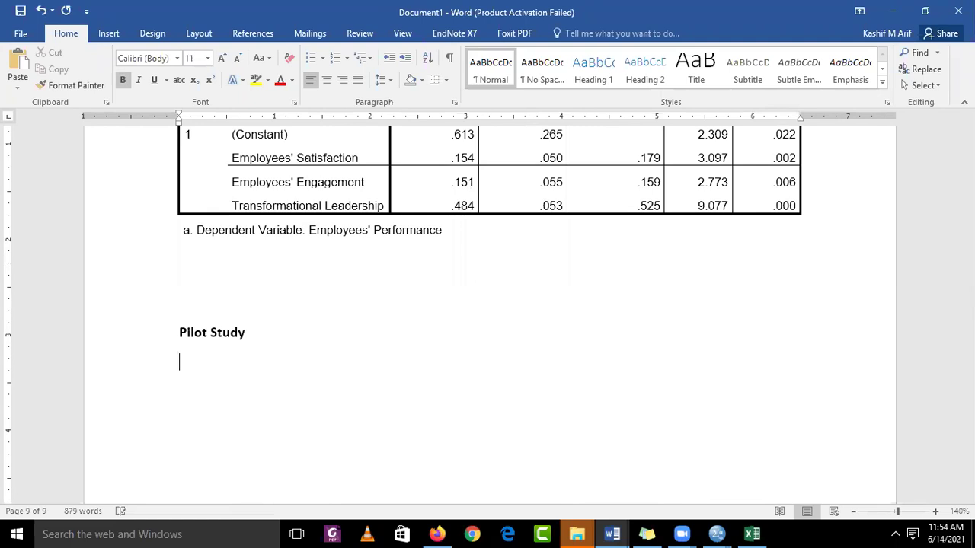
scroll(345, 399, "down", 1)
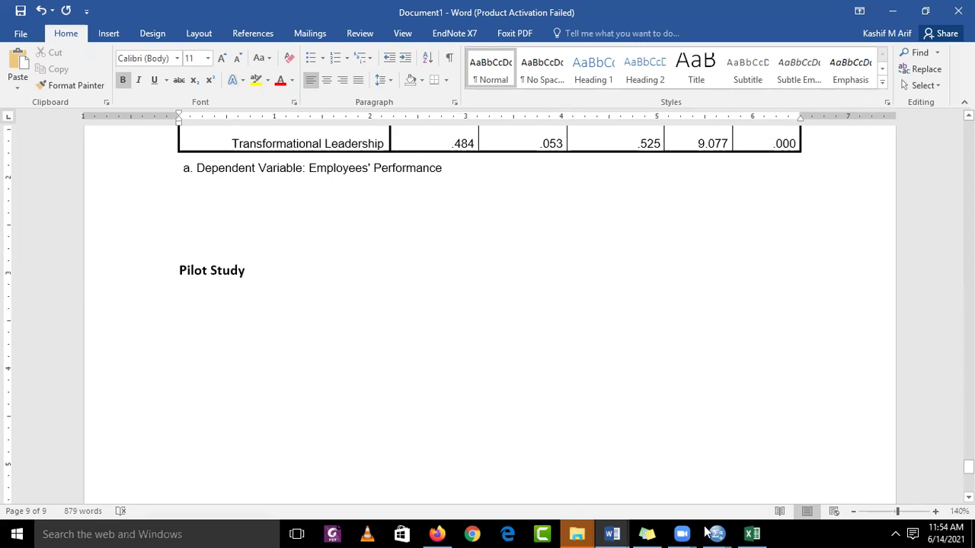
In the SPSS Data Editor, start a Reliability Analysis and add EP1 through EP6 as its items.
mouse_move(717, 533)
left_click(783, 470)
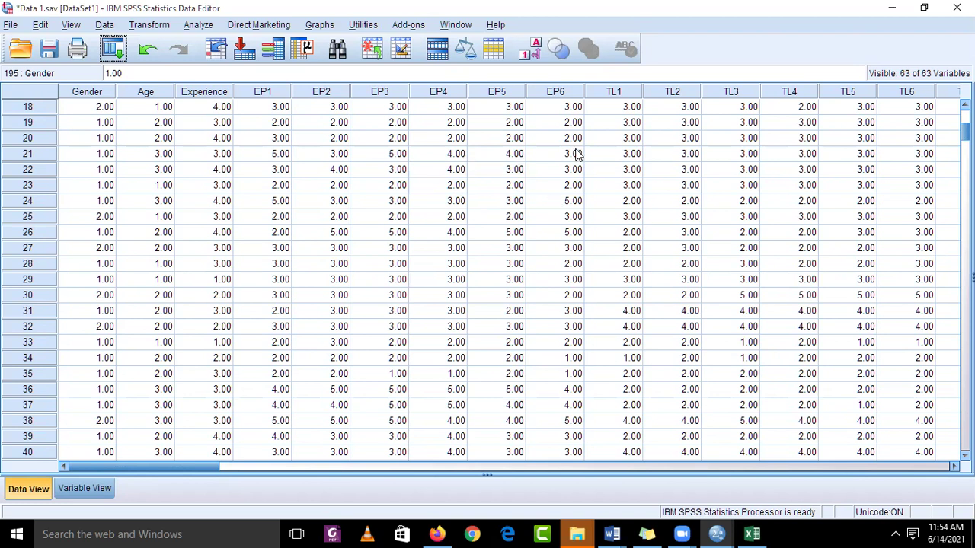
left_click(190, 26)
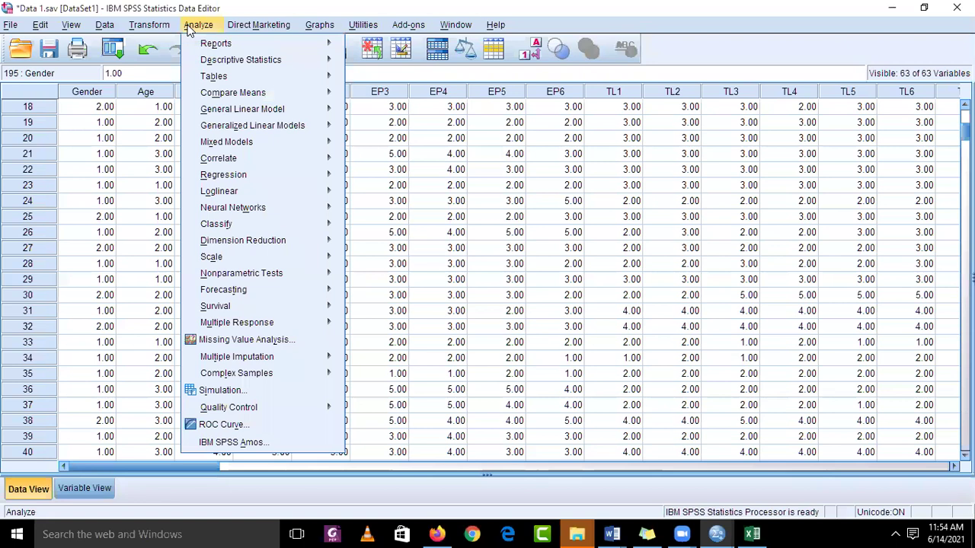
mouse_move(238, 257)
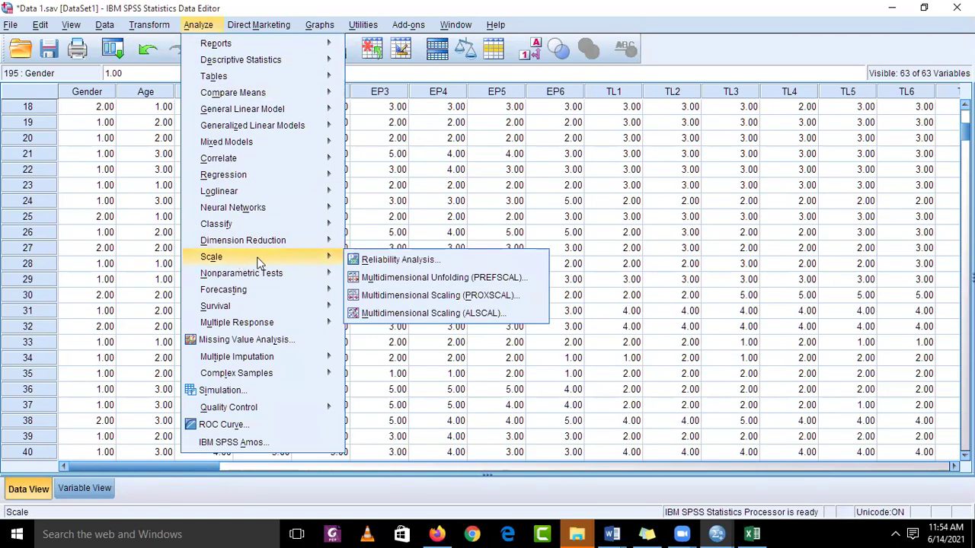
left_click(426, 263)
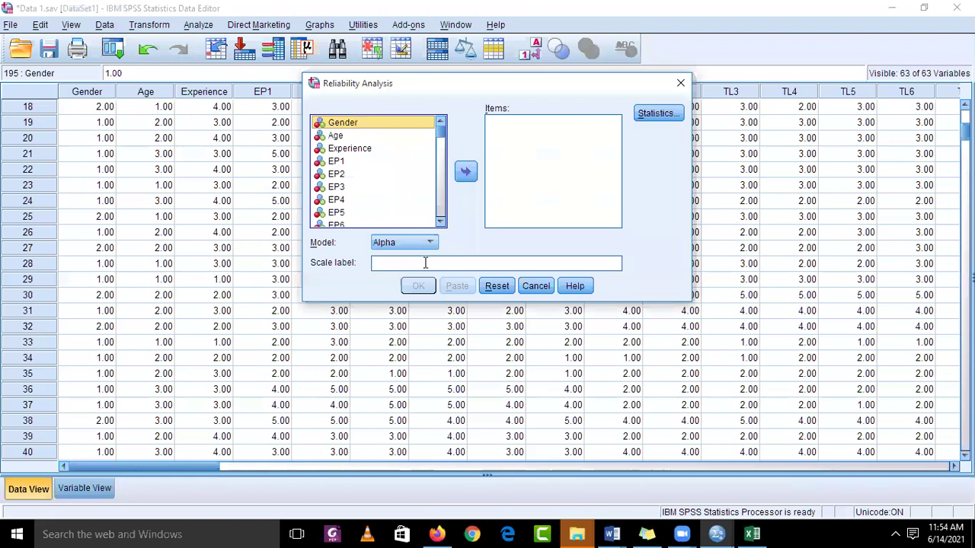
left_click(340, 165)
key("shift+Down")
key("shift+Down")
key("shift+Down")
key("shift+Down")
key("shift+Down")
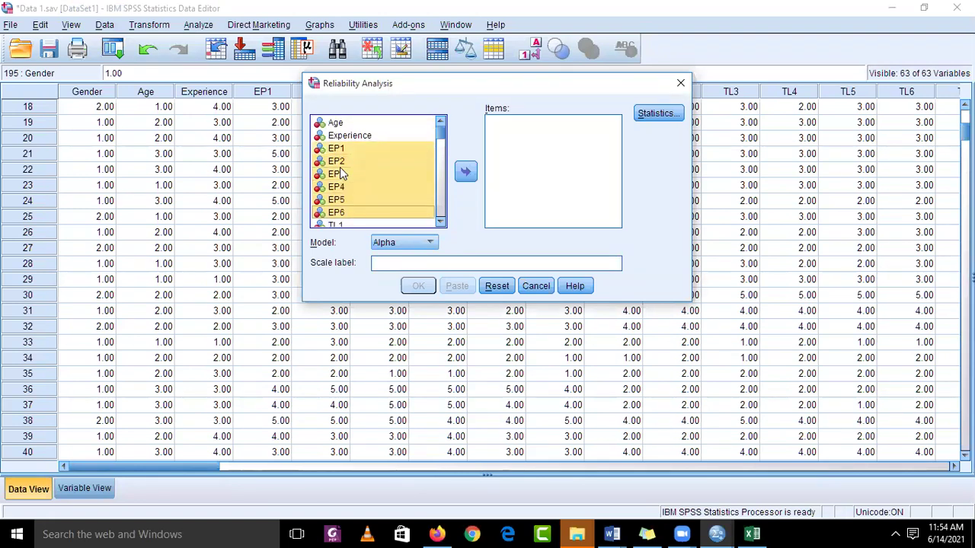
left_click(466, 174)
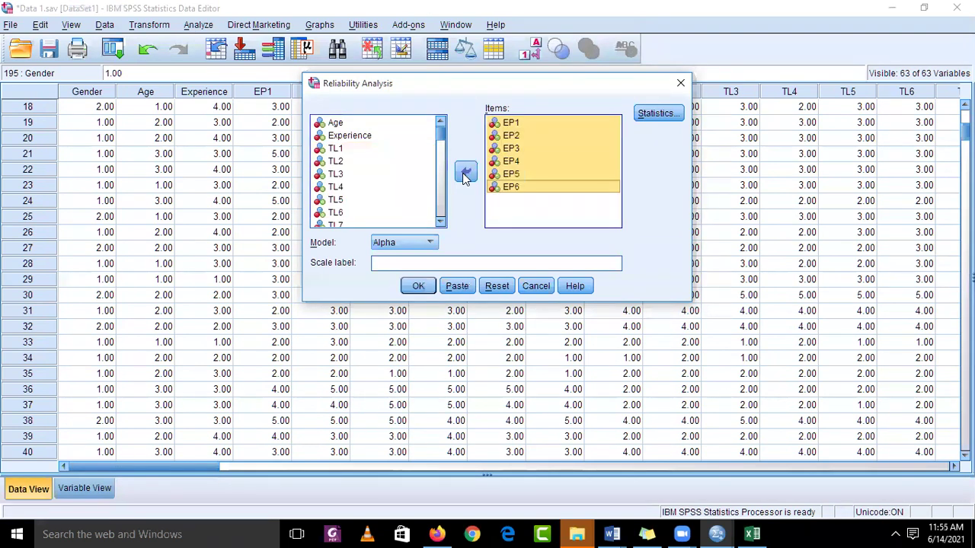
Label the scale "Employees' Performance" in the reliability analysis.
left_click(382, 262)
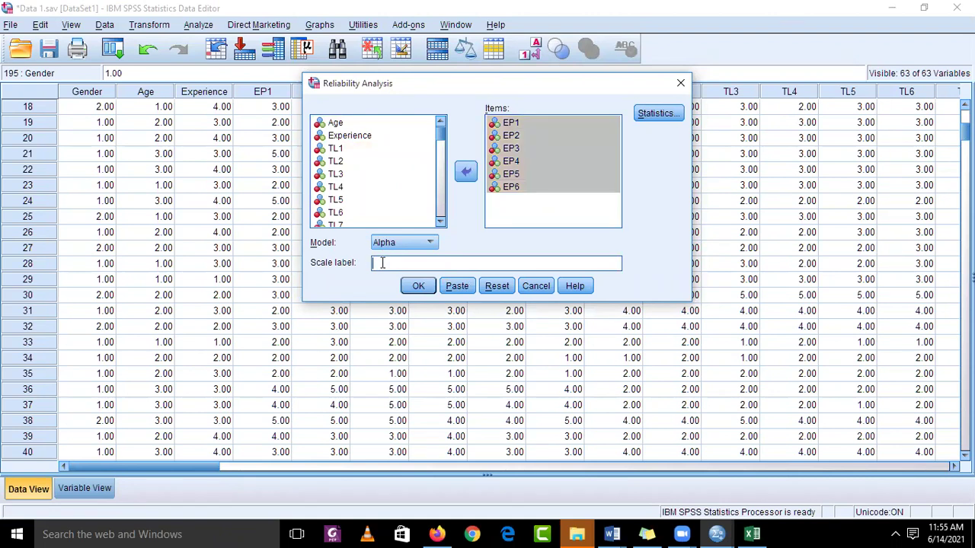
type("Employees")
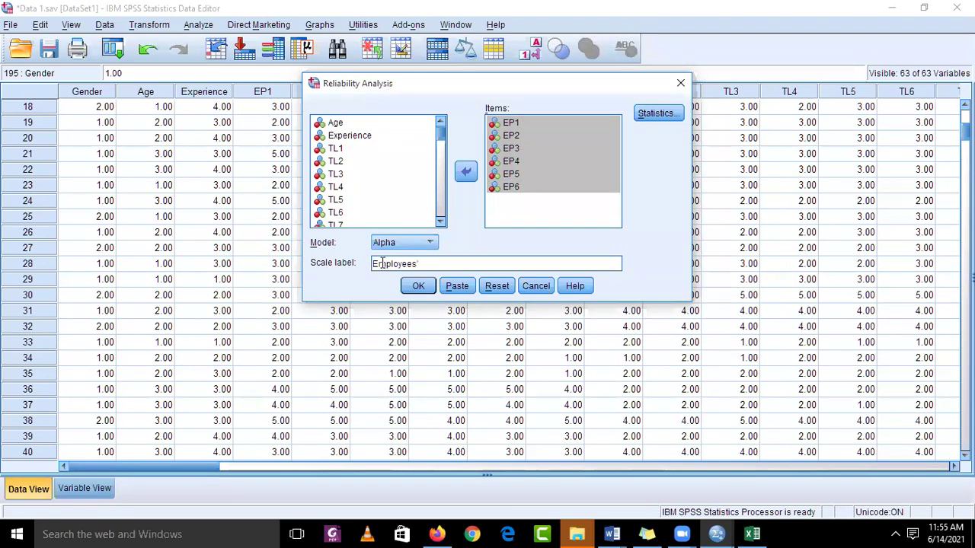
type("' Performance")
Include the Item and Scale if item deleted descriptives and run the reliability analysis.
left_click(651, 116)
left_click(364, 164)
left_click(417, 198)
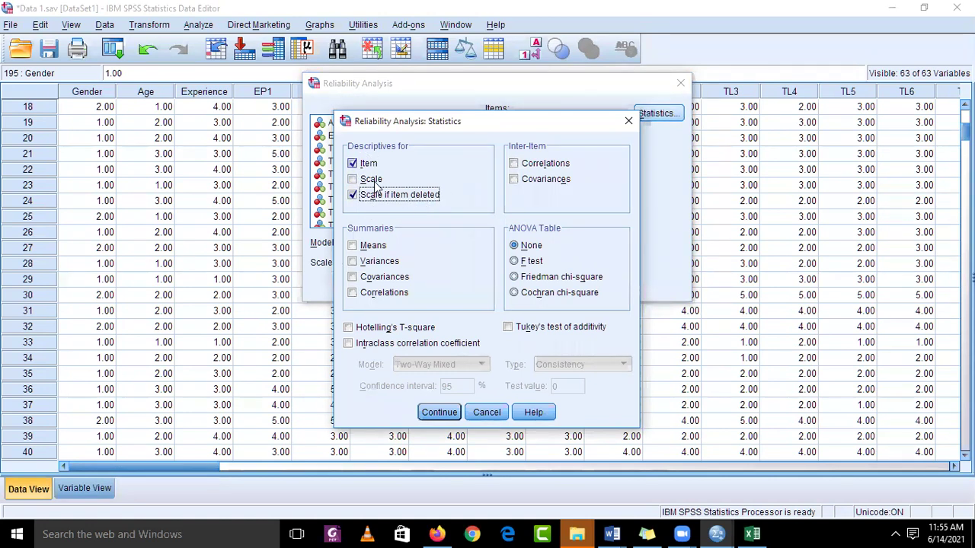
left_click(439, 412)
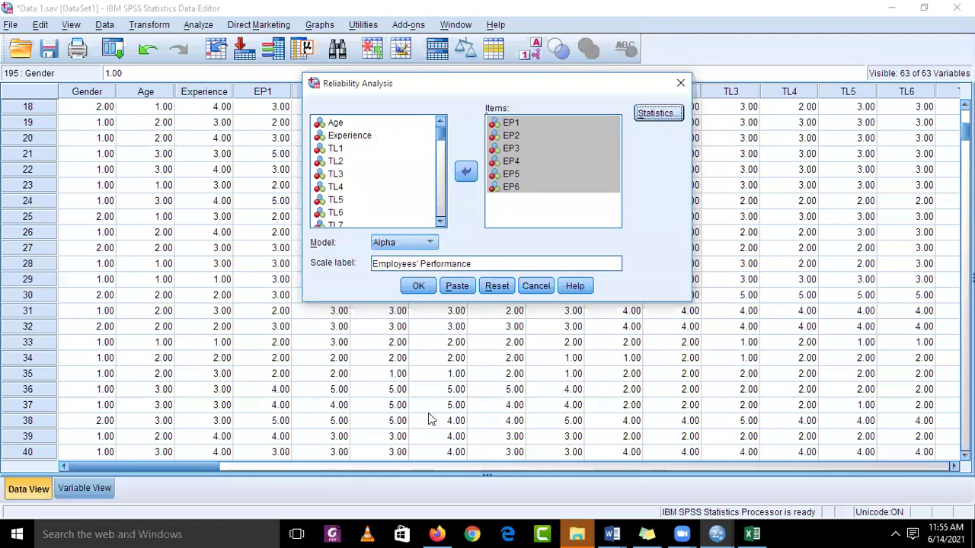
left_click(415, 287)
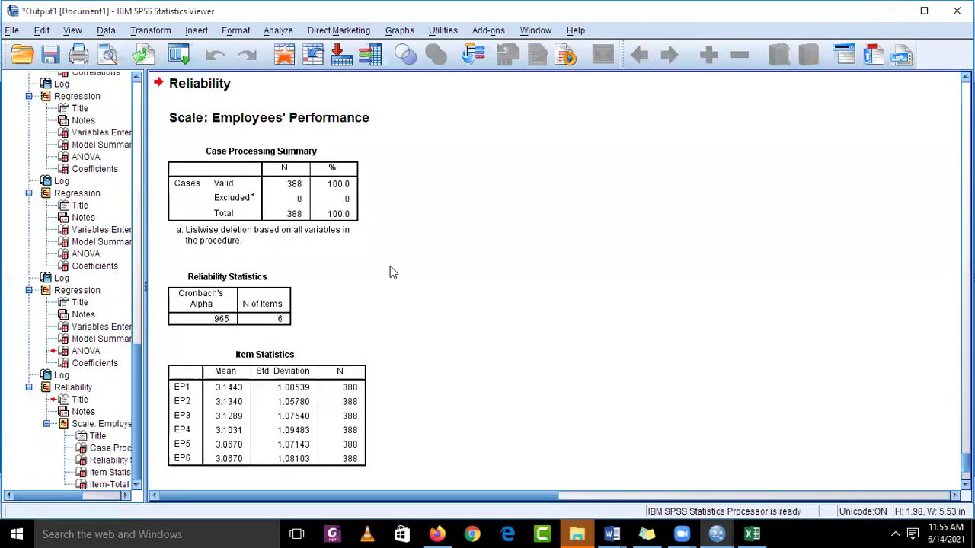
Copy the Reliability Statistics and Item Statistics tables from the SPSS output into Word under the Pilot Study heading.
left_click(272, 309)
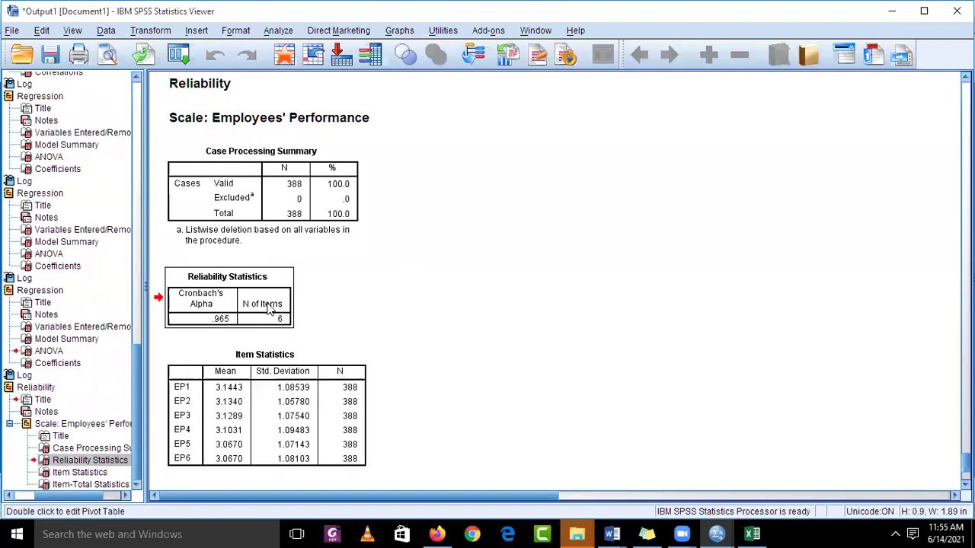
left_click(335, 375)
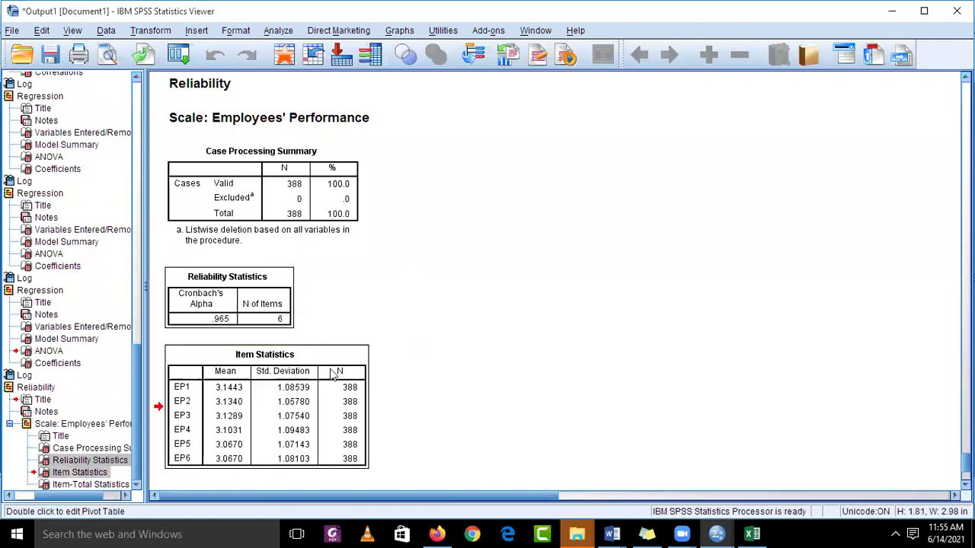
key("alt+Tab")
key("alt+Tab")
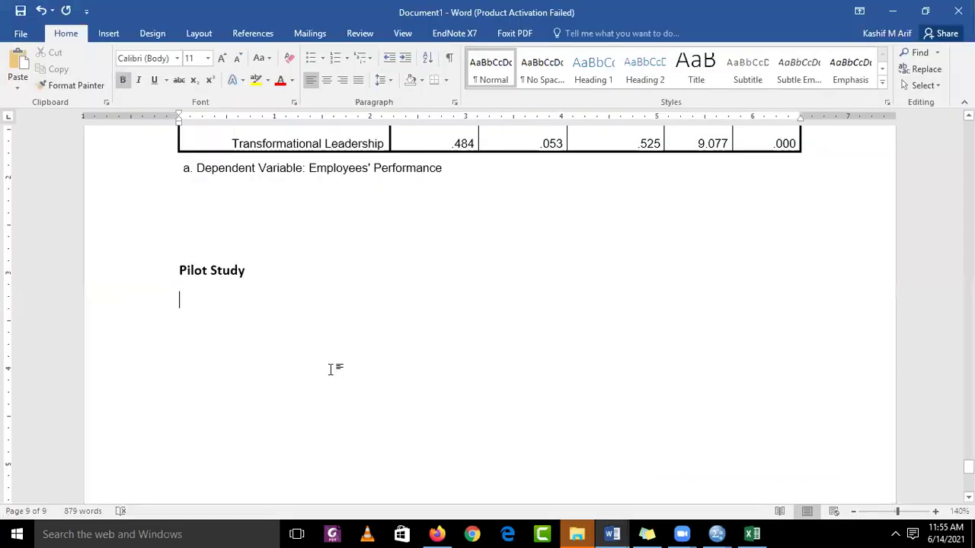
type("Reliability Statistics Cronbach's Alpha\tN of Items .965\t6 Item Statistics \tMean\tStd. Deviation\tN EP1\t3.1443\t1.08539\t388 EP2\t3.1340\t1.05780\t388 EP3\t3.1289\t1.07540\t388 EP4\t3.1031\t1.09483\t388 EP5\t3.0670\t1.07143\t388 EP6\t3.0670\t1.08103\t388")
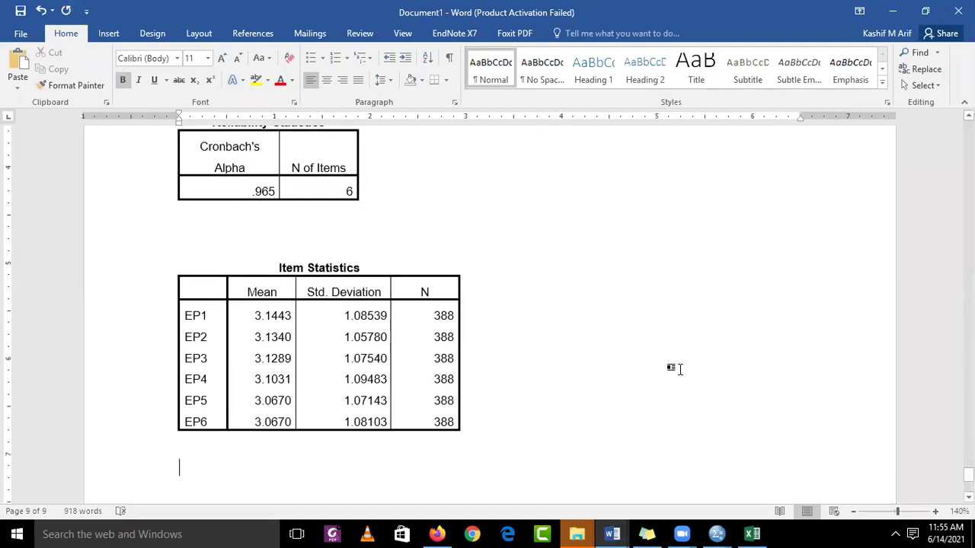
scroll(677, 365, "up", 1)
scroll(677, 369, "up", 1)
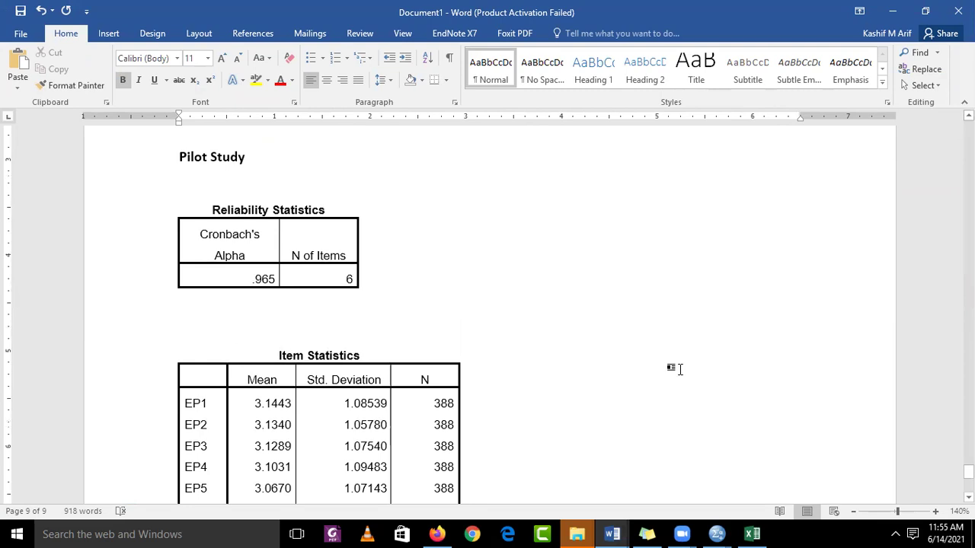
scroll(370, 282, "down", 1)
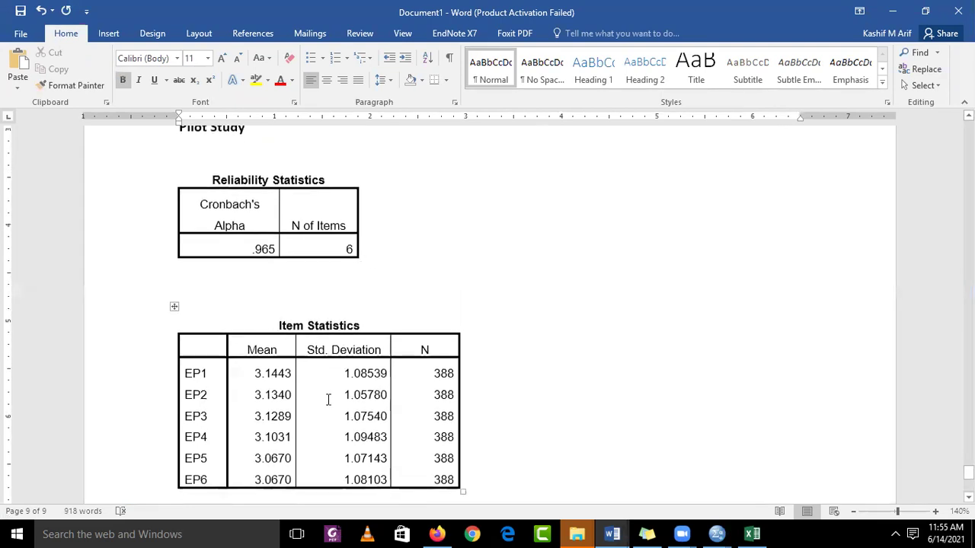
scroll(342, 339, "up", 4)
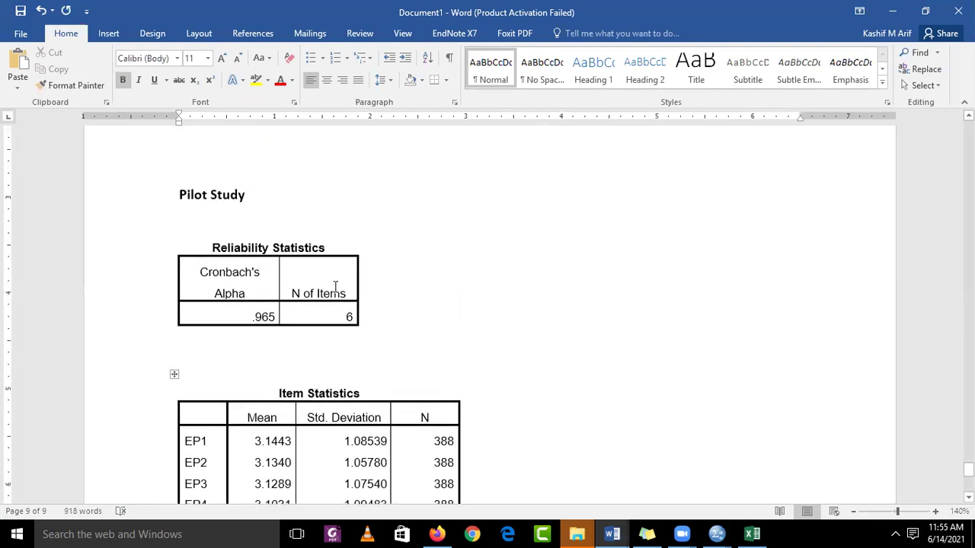
scroll(335, 286, "up", 1)
scroll(335, 288, "down", 2)
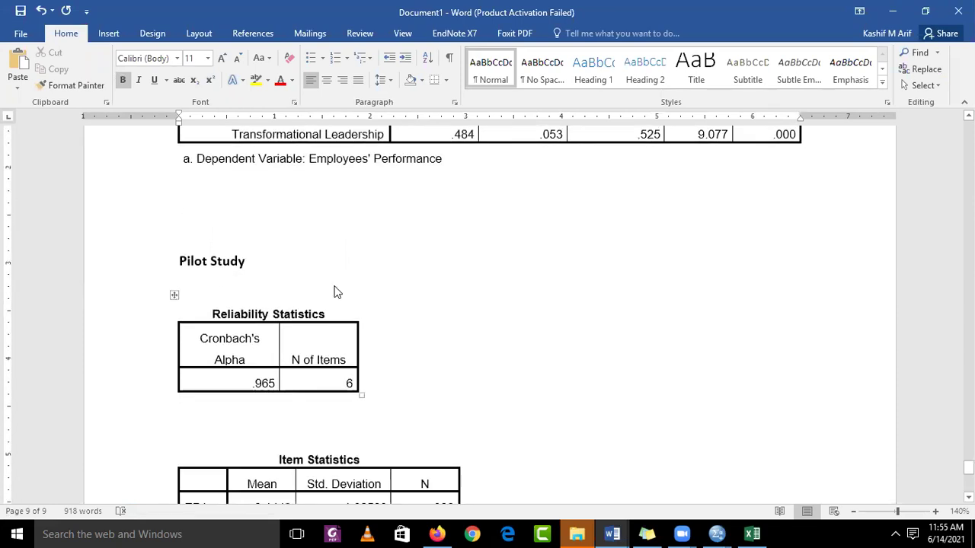
Copy the output title "Scale: Employees' Performance" into Word above the Reliability Statistics table and remove the extra blank line beneath it.
key("alt+Tab")
left_click(217, 120)
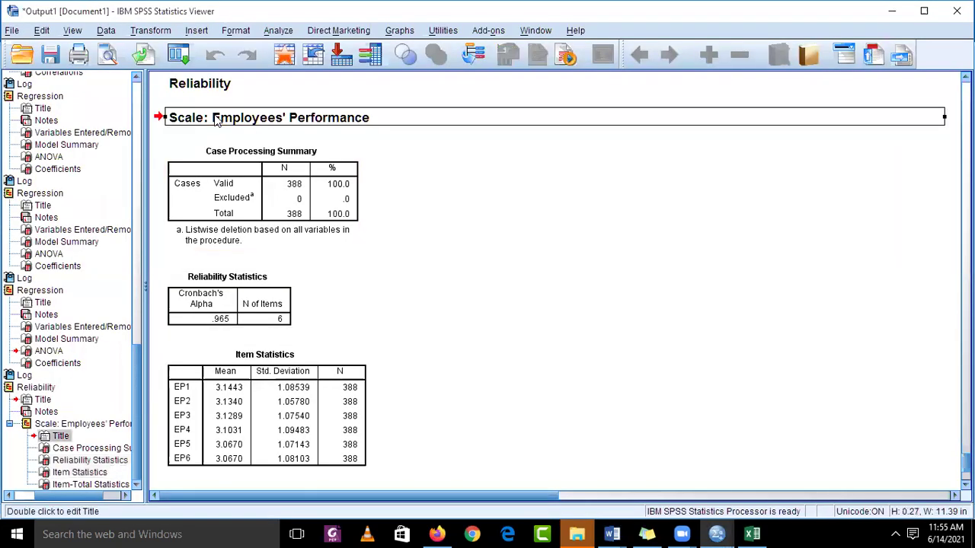
key("alt+Tab")
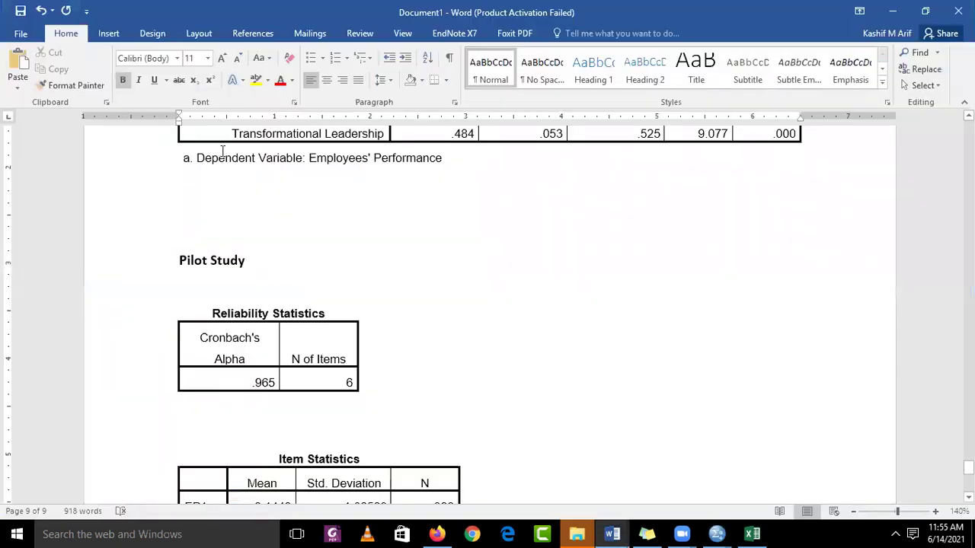
key("Return")
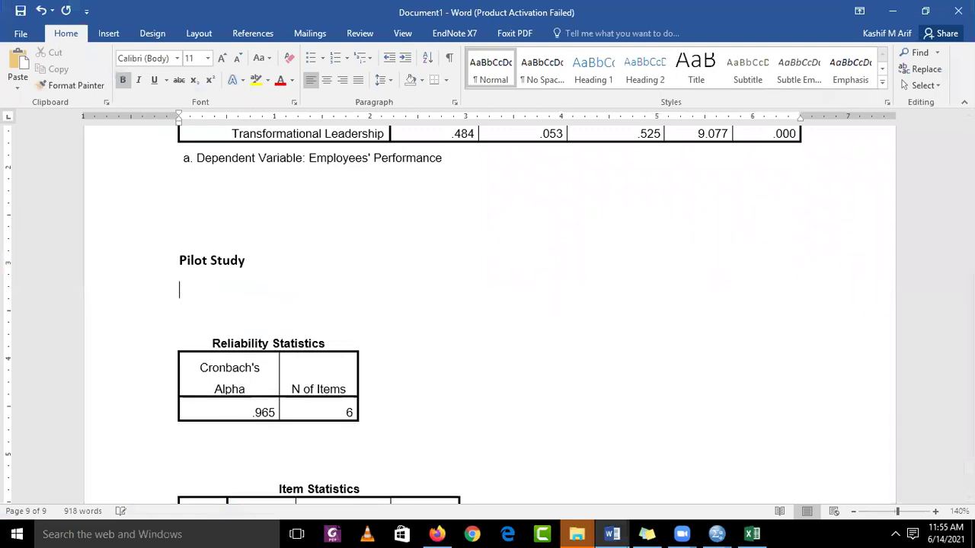
type("Scale: Employees' Performance")
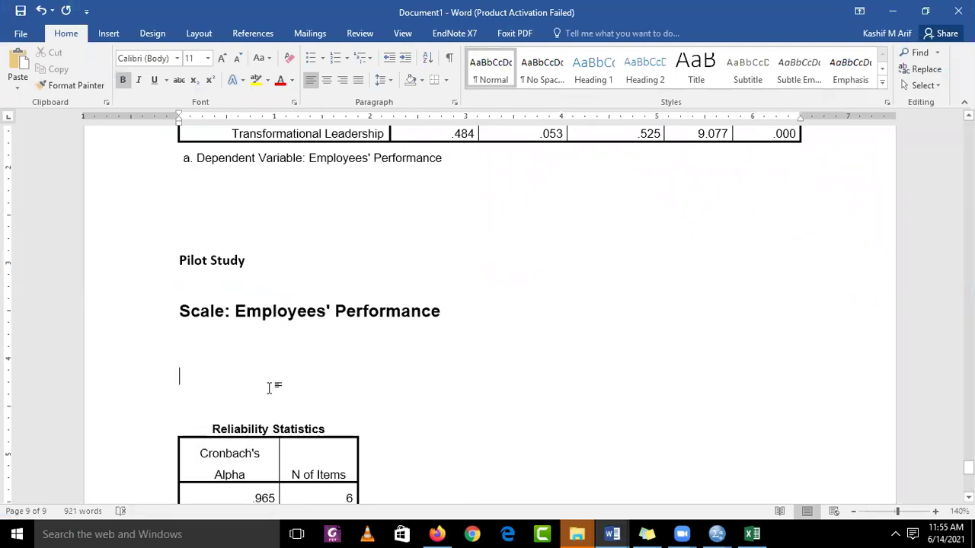
key("BackSpace")
key("BackSpace")
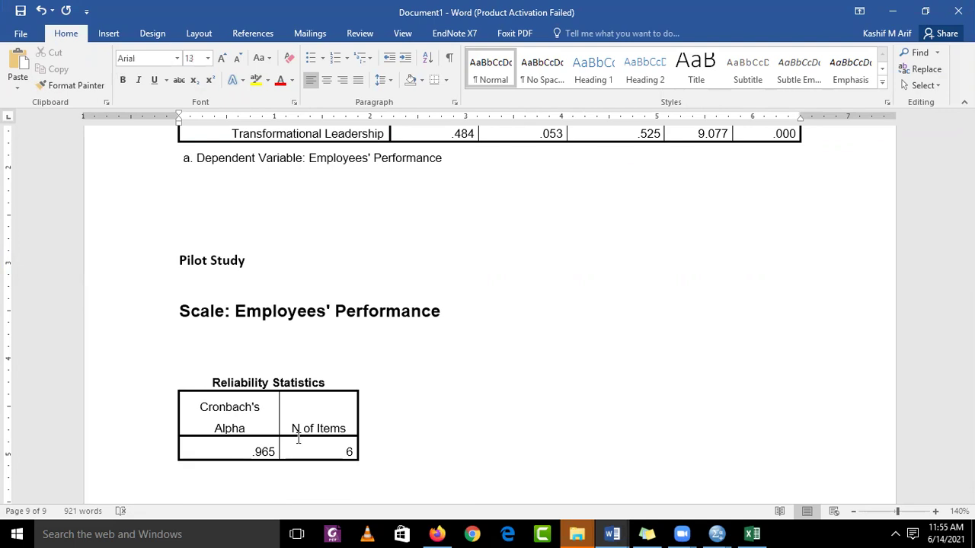
scroll(320, 468, "down", 3)
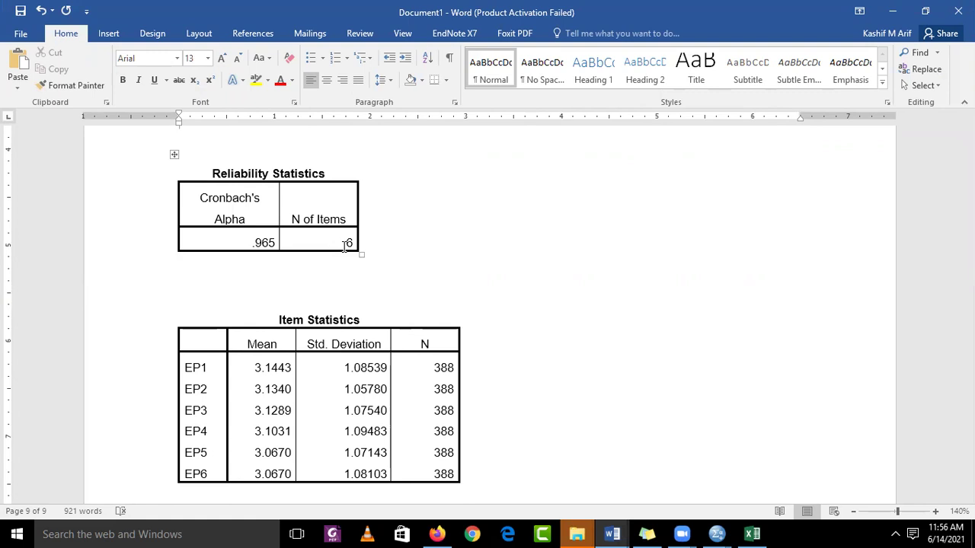
scroll(345, 245, "down", 1)
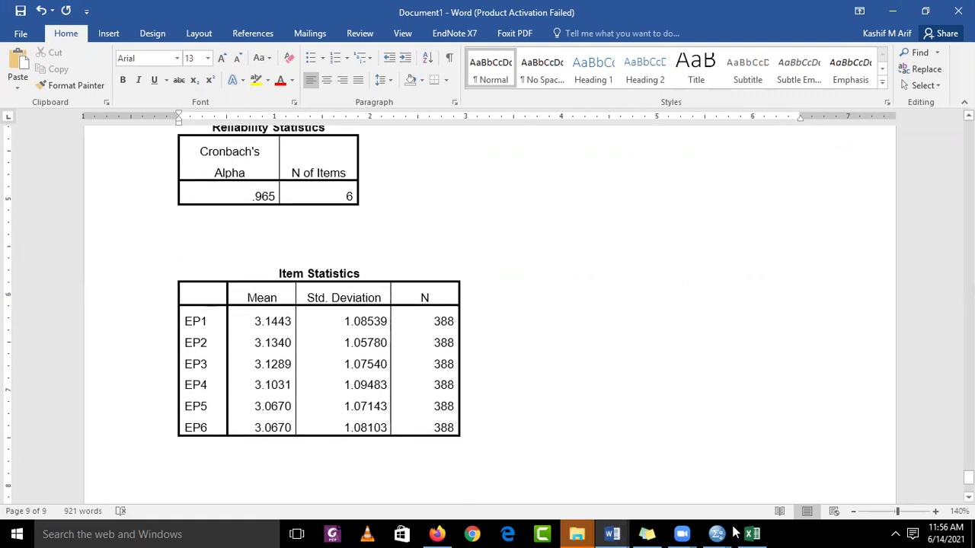
Return to the SPSS Data Editor, reopen Reliability Analysis and remove EP1 through EP6 from the items.
mouse_move(735, 533)
left_click(758, 488)
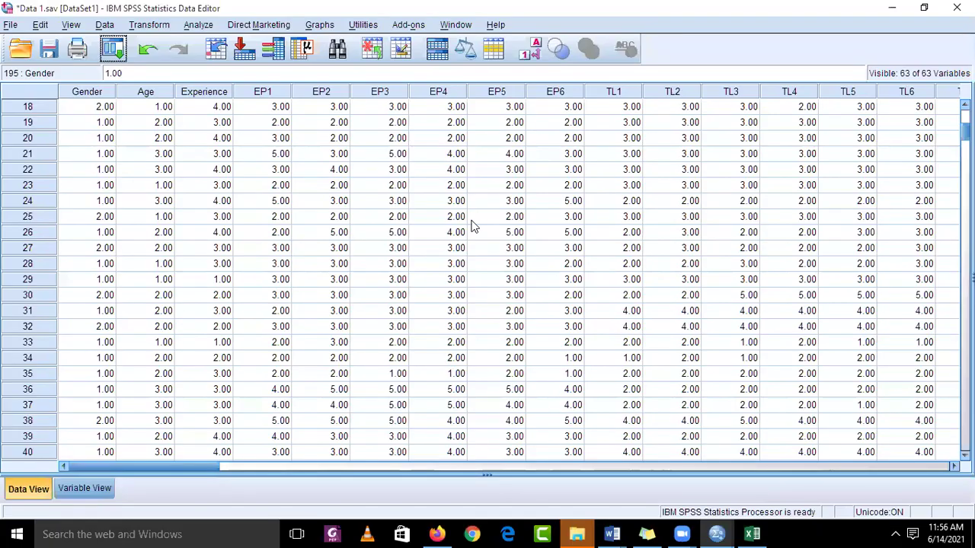
left_click(111, 50)
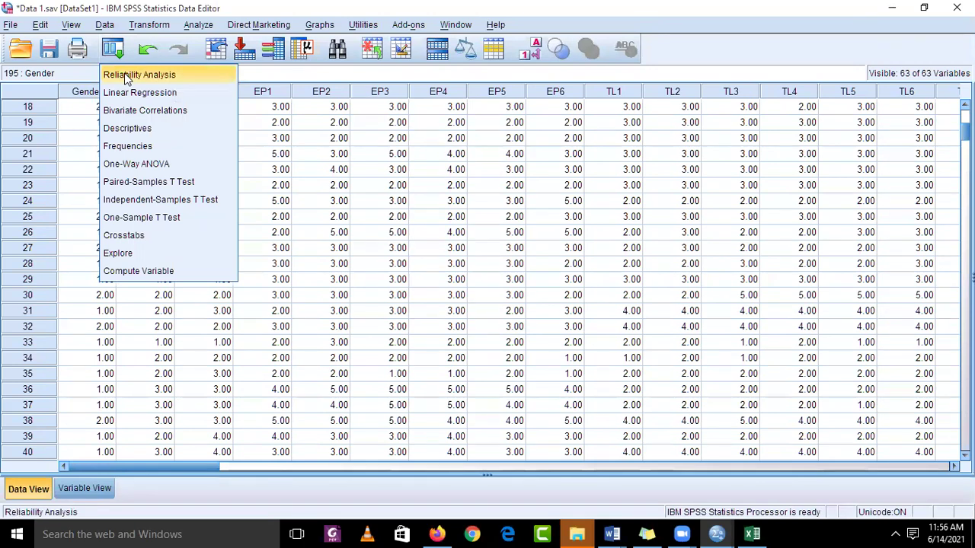
left_click(126, 75)
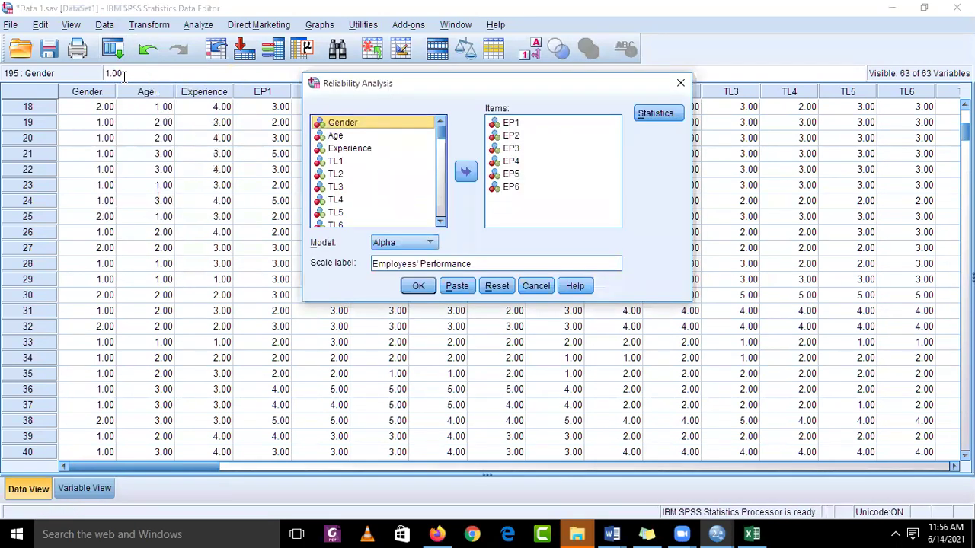
left_click(504, 128)
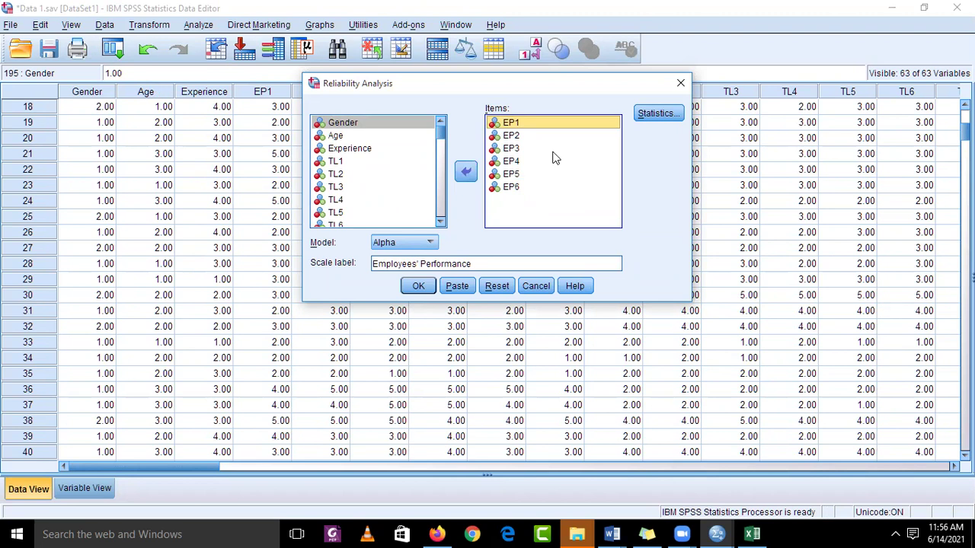
key("shift+Down")
key("shift+Down")
key("shift+Down")
key("shift+Down")
key("shift+Down")
left_click(466, 171)
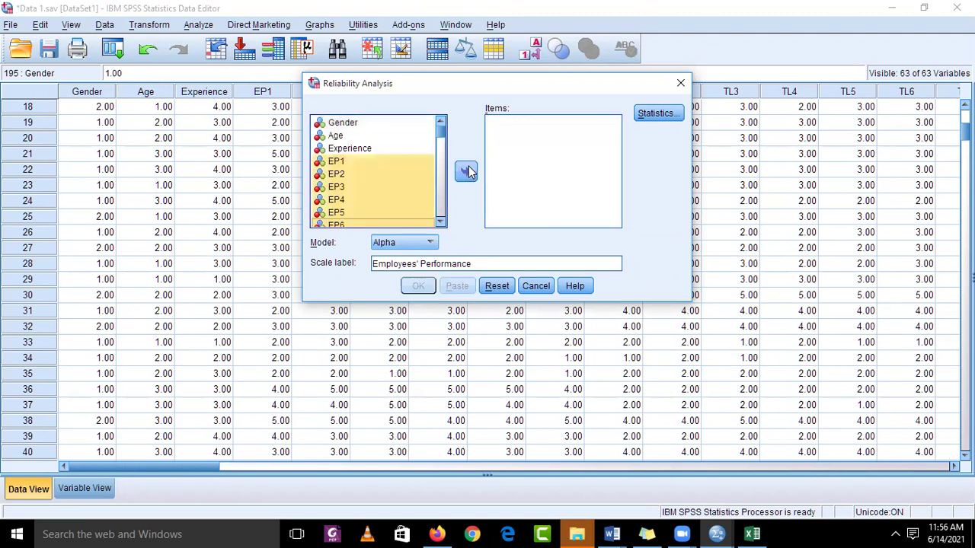
Add TL1 through TL7 as the items of the reliability analysis.
left_click(440, 222)
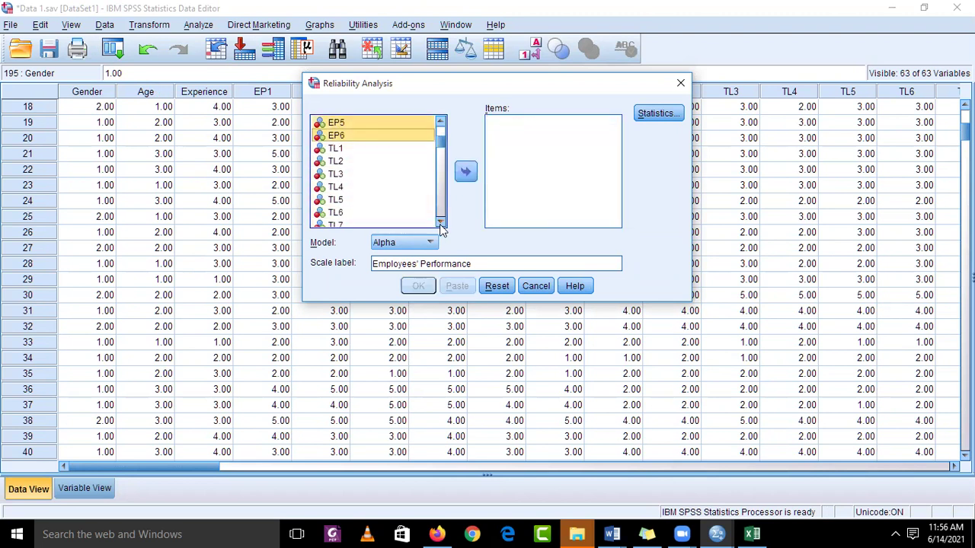
left_click(342, 151)
key("shift+Down")
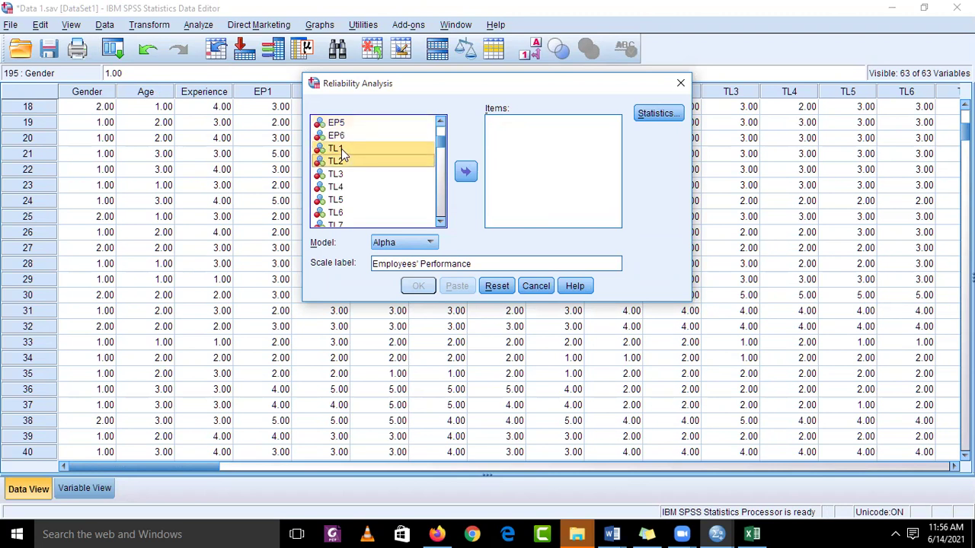
key("shift+Down")
key("shift+Down")
key("shift+Down")
key("shift+Down")
key("shift+Down")
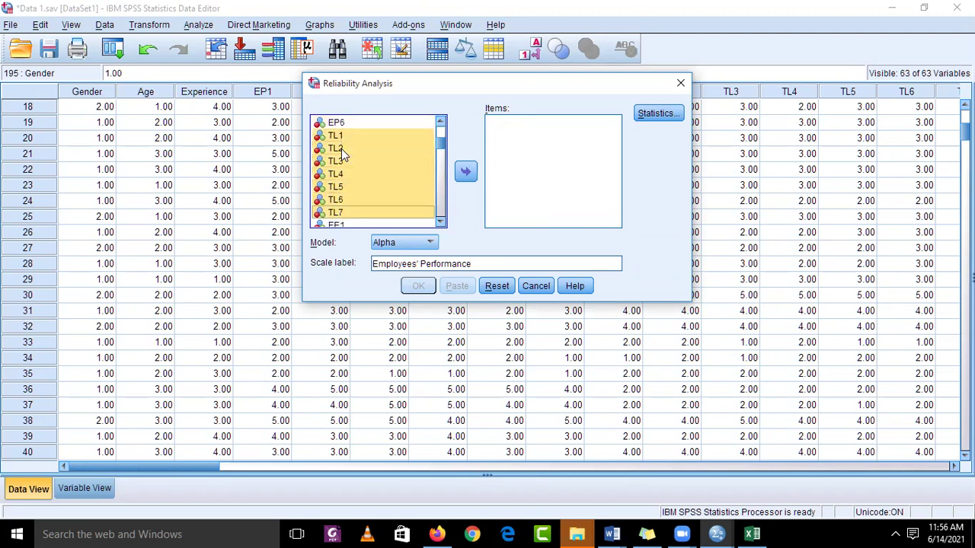
left_click(471, 173)
Replace the scale label with "tRANSFORMATIONAL LEADERSHIP" and run the reliability analysis.
left_click(475, 264)
left_click_drag(473, 263, 371, 267)
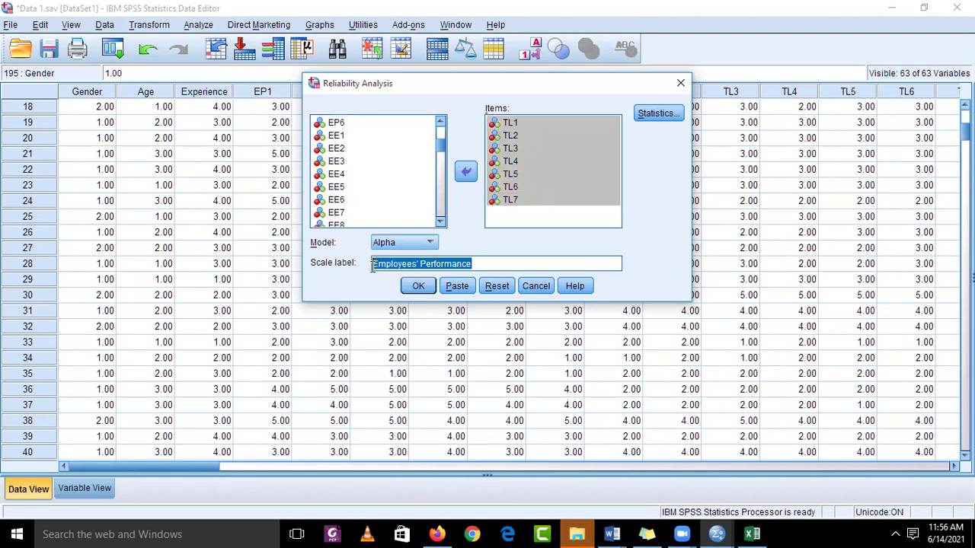
key("BackSpace")
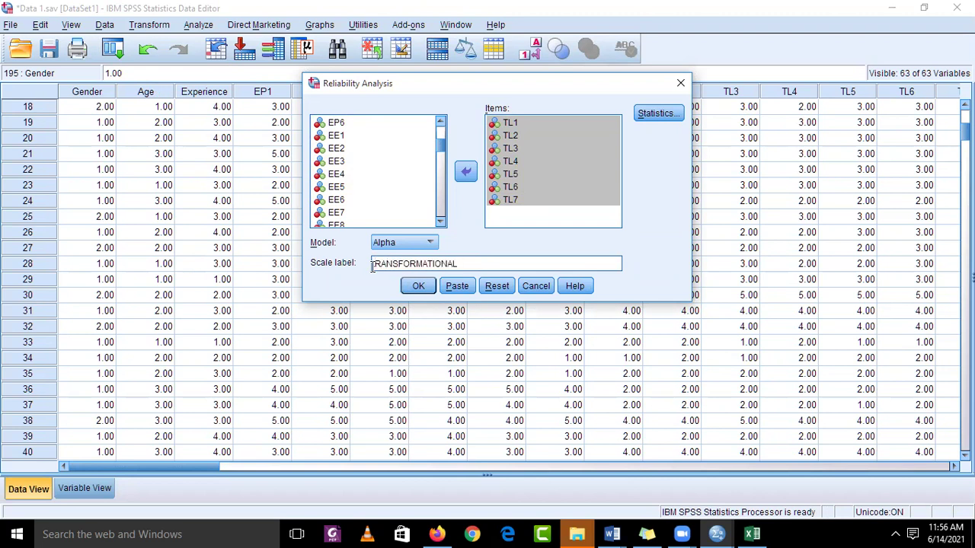
type("TRANSFORMATIONAL LEA")
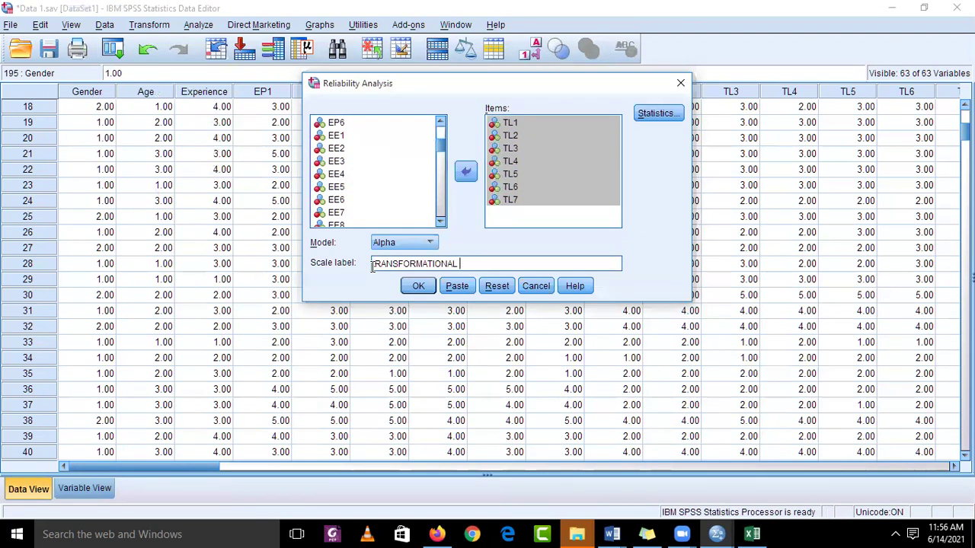
type("LEADERSHIP")
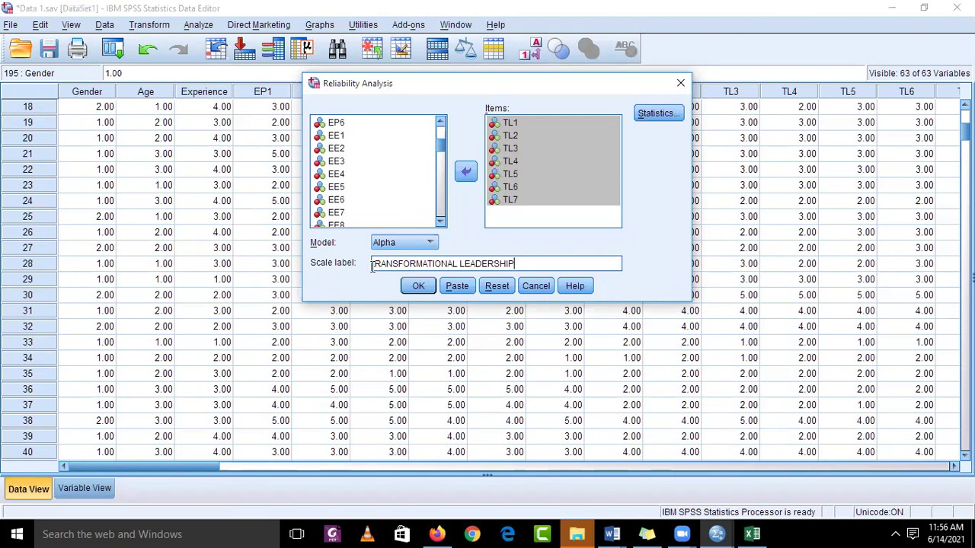
left_click(418, 285)
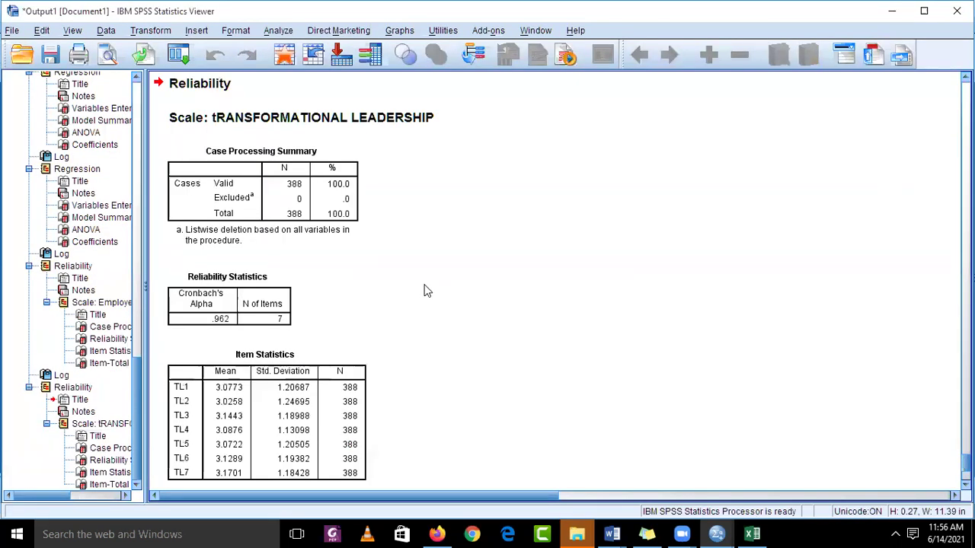
Copy the transformational leadership scale title, Reliability Statistics and Item Statistics from the SPSS output into Document1 in Word, below the EP Item Statistics table.
left_click(215, 126)
left_click(247, 290)
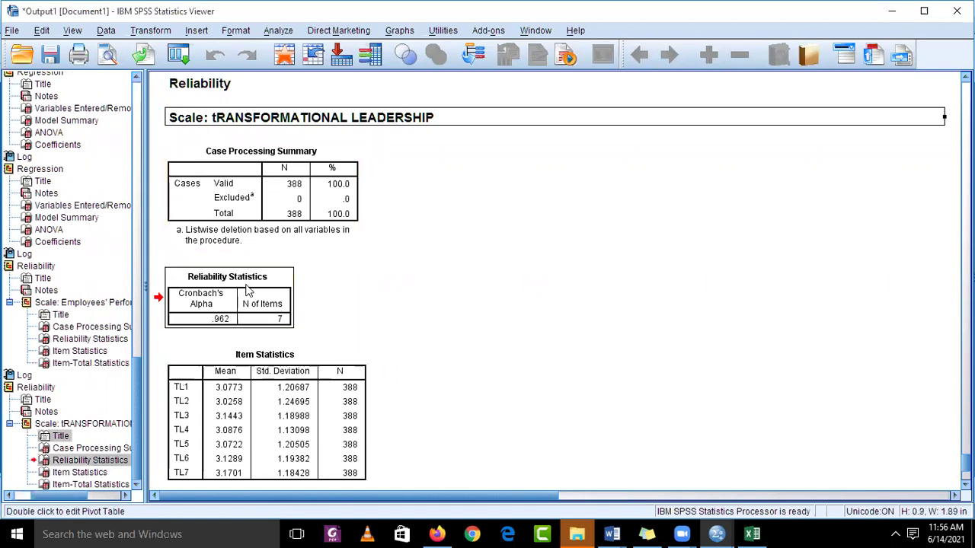
left_click(311, 409)
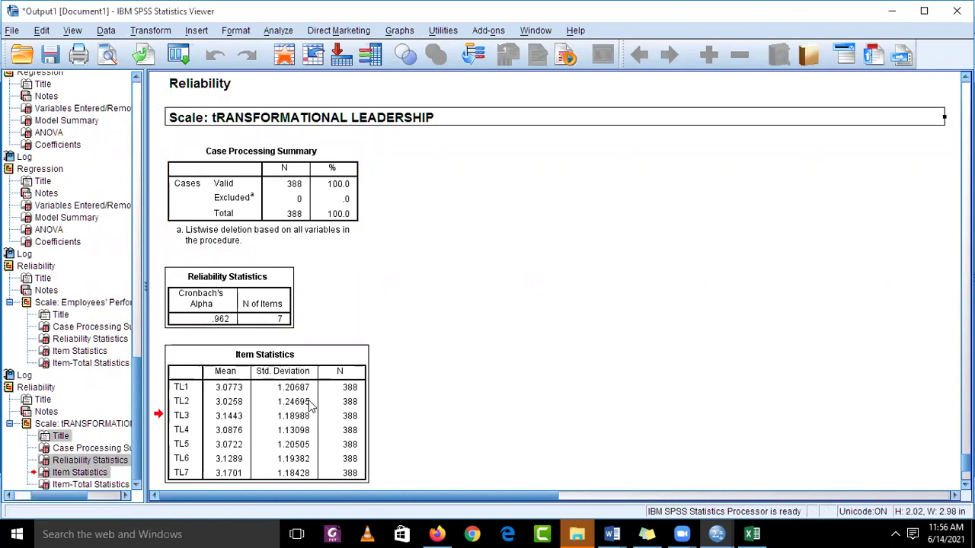
key("alt+Tab")
key("alt+Tab")
key("Tab")
key("alt+Tab")
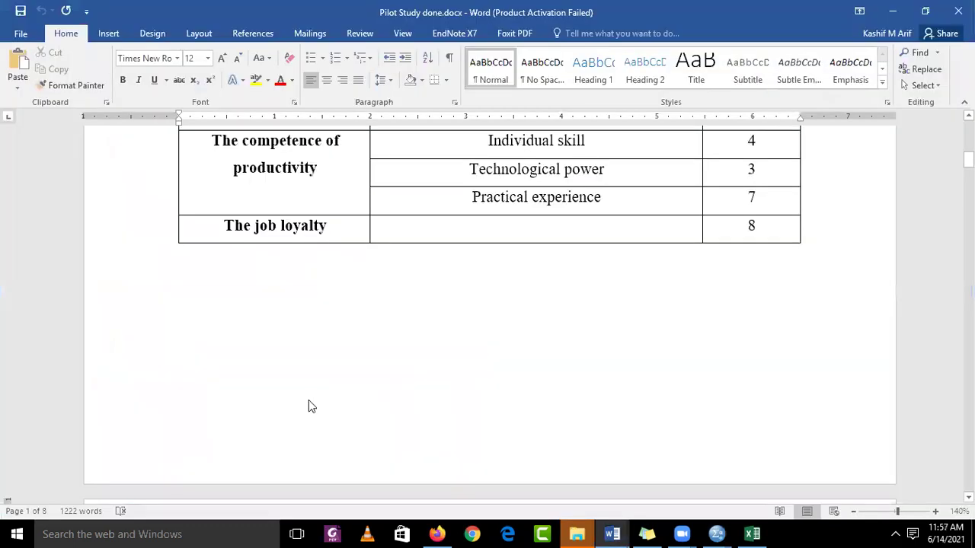
key("alt+Tab")
key("Tab")
key("alt+Tab")
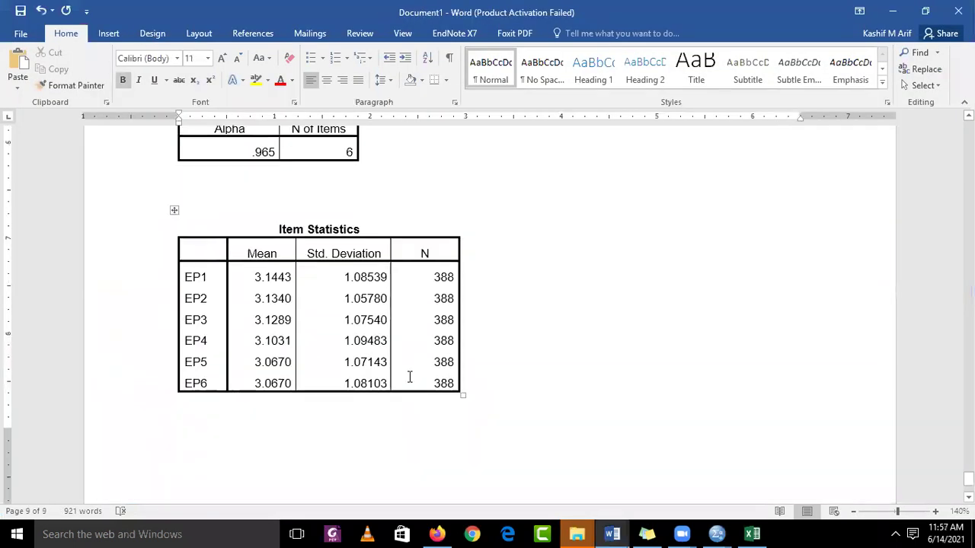
scroll(410, 377, "down", 3)
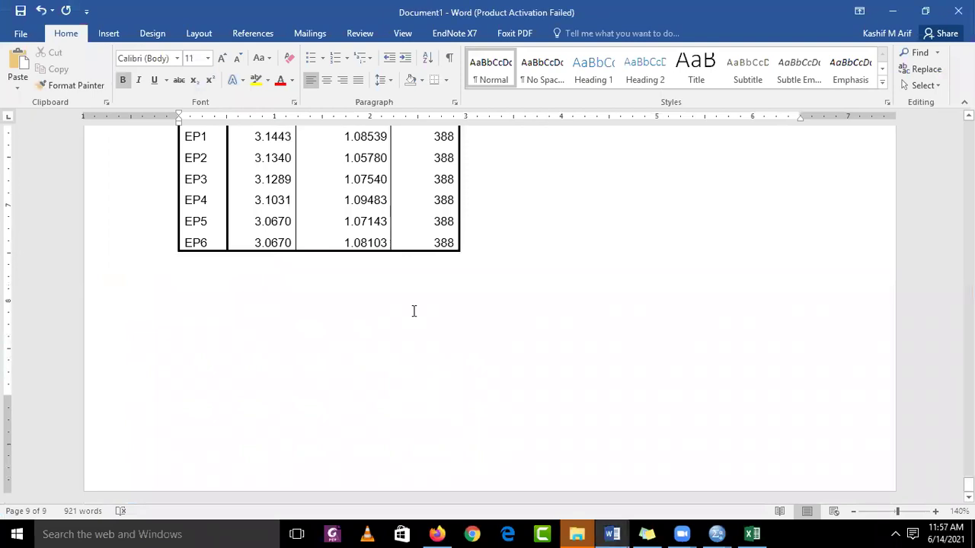
left_click(501, 251)
key("Return")
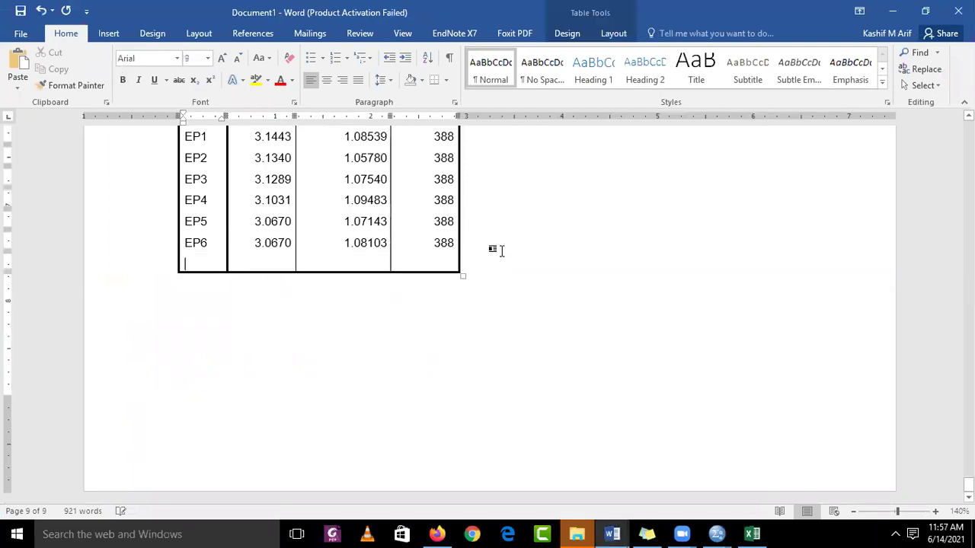
key("ctrl+z")
key("Return")
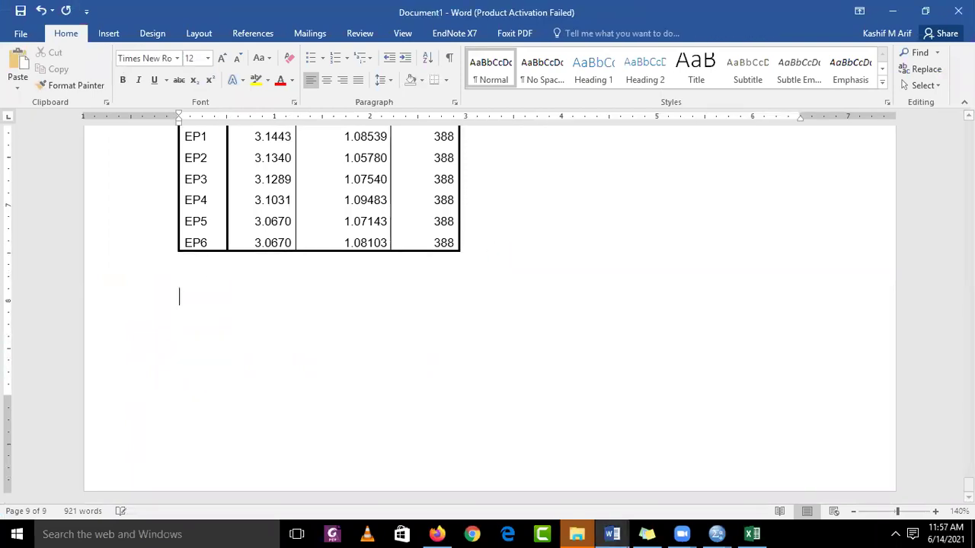
type("Scale: tRANSFORMATIONAL LEADERSHIP Reliability Statistics Cronbach's Alpha\tN of Items .962\t7 Item Statistics \tMean\tStd. Deviation\tN TL1\t3.0773\t1.20687\t388 TL2\t3.0256\t1.24695\t388 TL3\t3.1443\t1.18988\t388 TL4\t3.0876\t1.13098\t388 TL5\t3.0722\t1.20505\t388 TL6\t3.1289\t1.19382\t388 TL7\t3.1701\t1.18428\t388")
Capitalize the first letter of the pasted scale name so the title reads "Scale: TRANSFORMATIONAL LEADERSHIP".
scroll(500, 250, "up", 10)
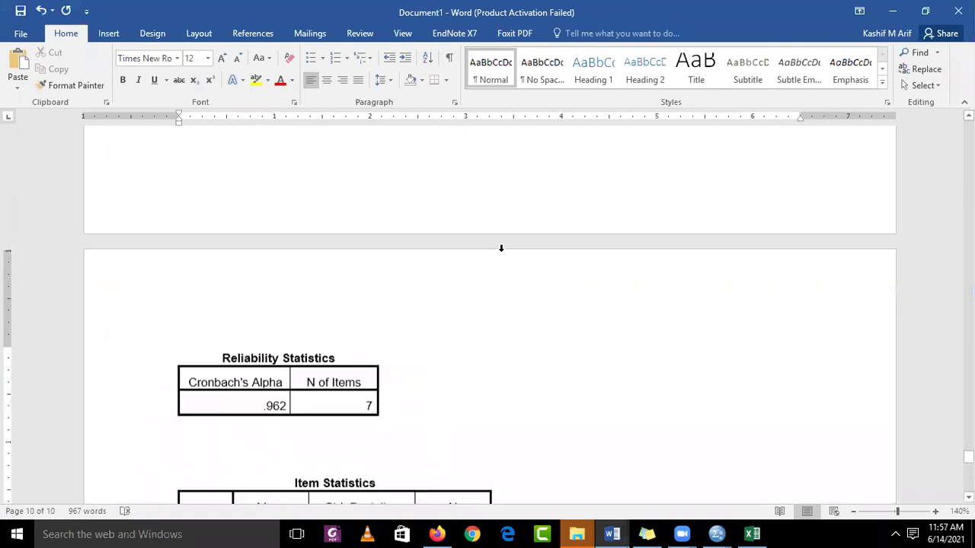
left_click(242, 331)
key("BackSpace")
type("t")
key("BackSpace")
type("TRANSFORMATIONAL LEADERSHIP")
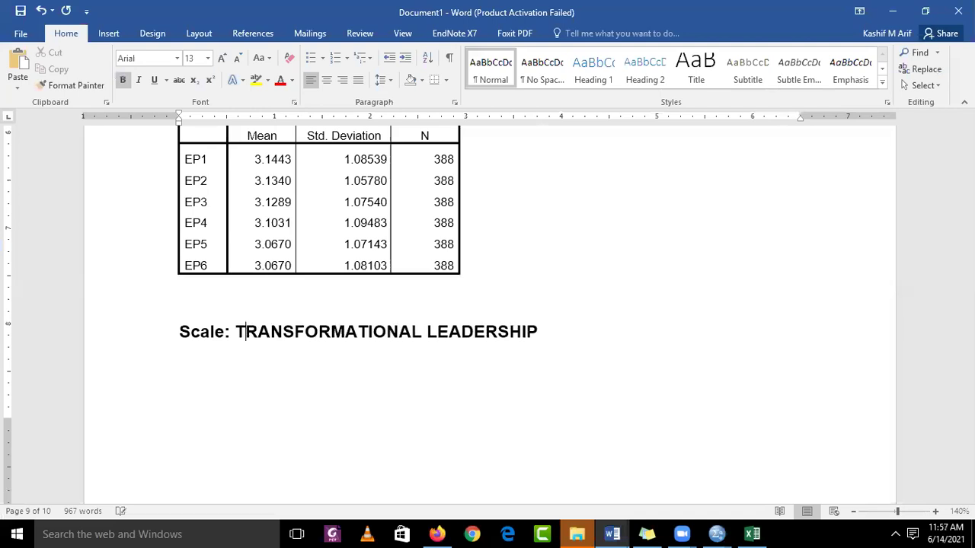
Insert blank space between the EP Item Statistics table and the "Scale: TRANSFORMATIONAL LEADERSHIP" title.
scroll(250, 337, "down", 5)
scroll(200, 297, "up", 5)
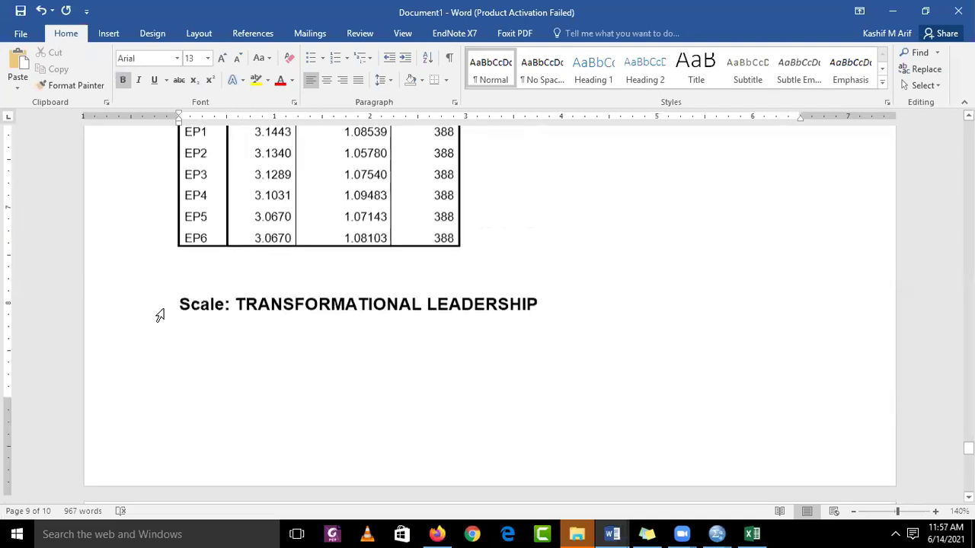
key("Return")
key("Return")
key("Return")
key("Return")
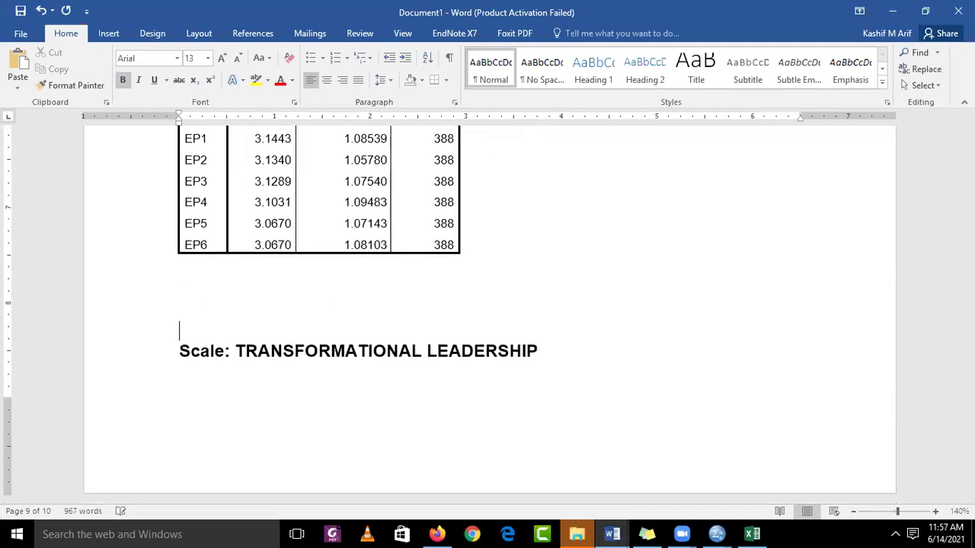
scroll(488, 313, "down", 12)
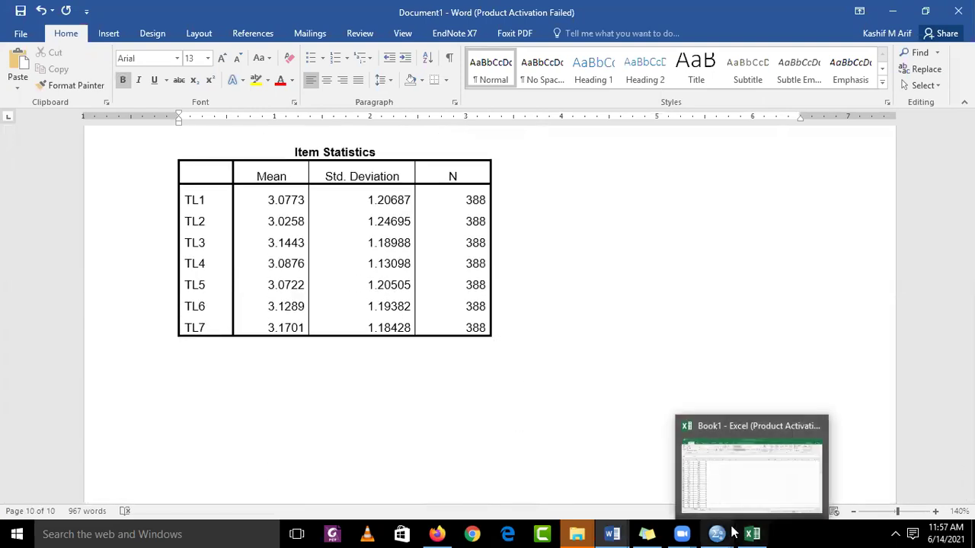
Return to the SPSS Data Editor, reopen Reliability Analysis and remove TL1 through TL7 from the items.
mouse_move(728, 531)
left_click(756, 499)
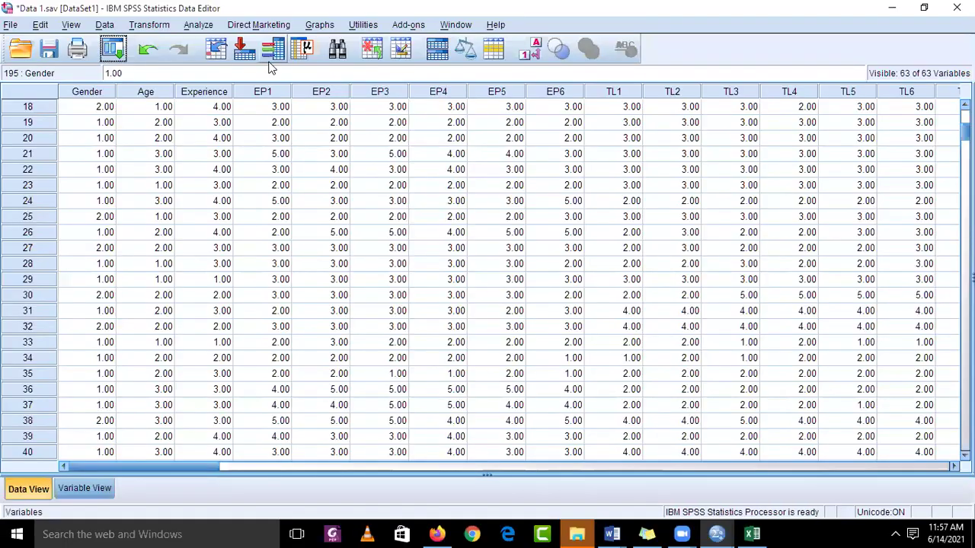
left_click(113, 49)
left_click(128, 75)
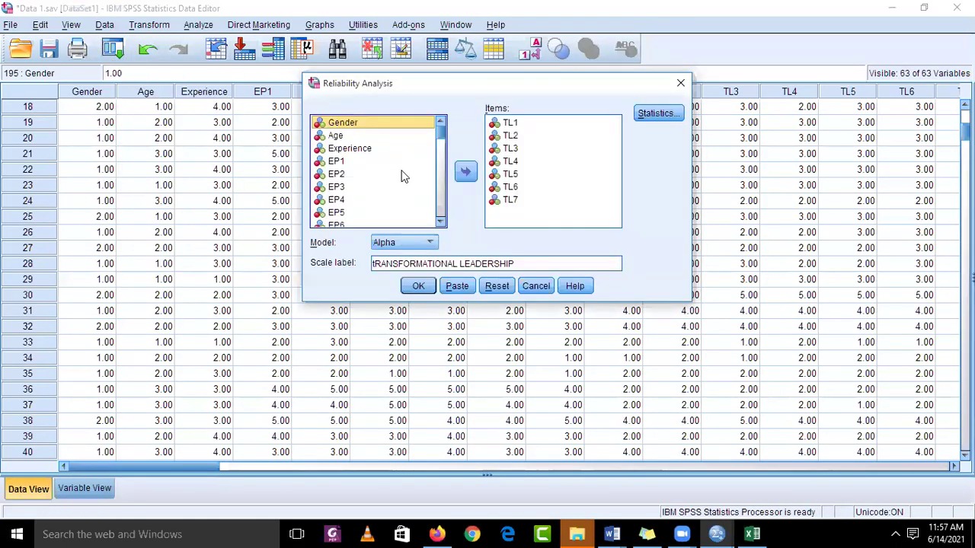
left_click(503, 126)
key("shift+Down")
key("shift+Down")
key("shift+Down")
key("shift+Down")
key("shift+Down")
key("shift+Down")
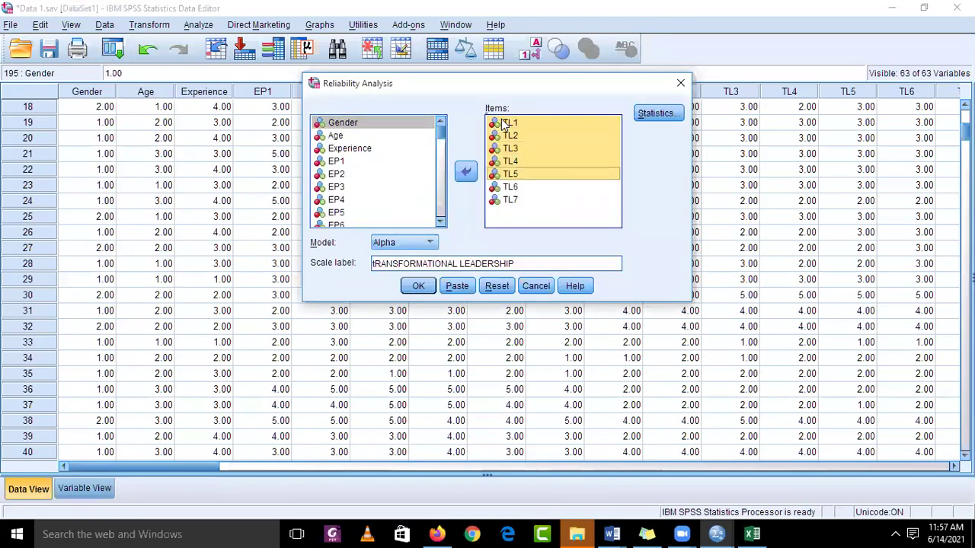
left_click(459, 174)
Add EE1 through EE8 as the items of the reliability analysis.
scroll(446, 221, "down", 5)
scroll(446, 222, "down", 2)
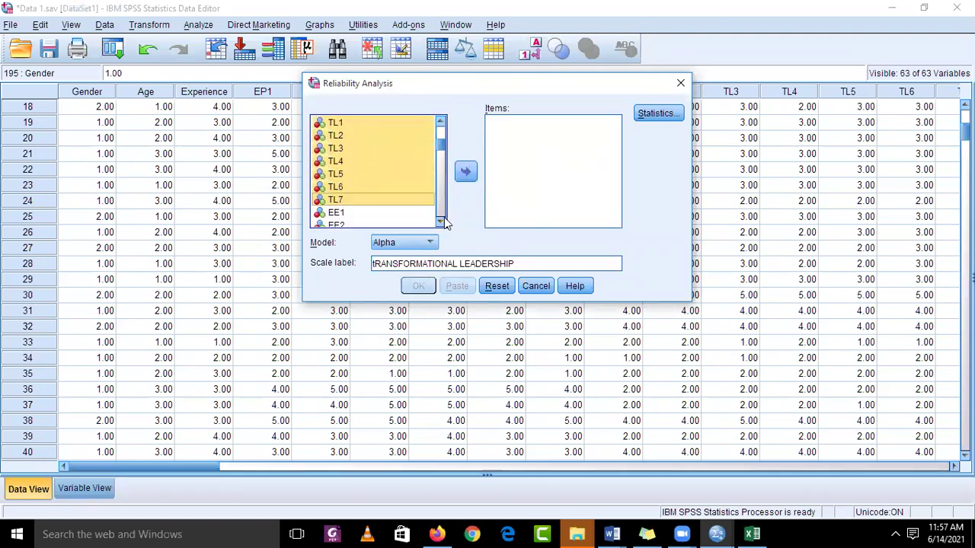
left_click(347, 189)
key("shift+Down")
key("shift+Down")
key("shift+Down")
key("shift+Down")
key("shift+Down")
key("shift+Down")
key("shift+Down")
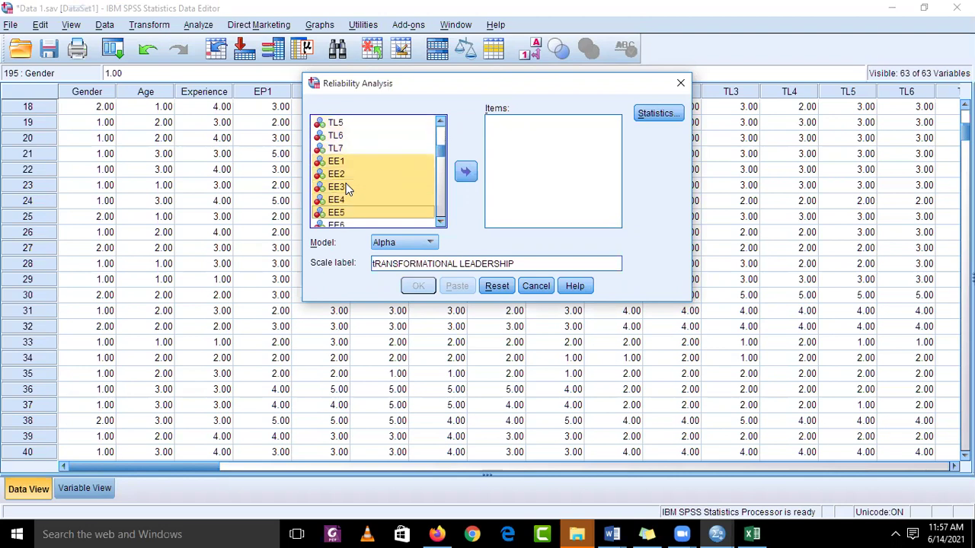
left_click(466, 172)
Replace the scale label with "EMPLOYEE ENGAGEMENT" and run the reliability analysis.
triple_click(511, 263)
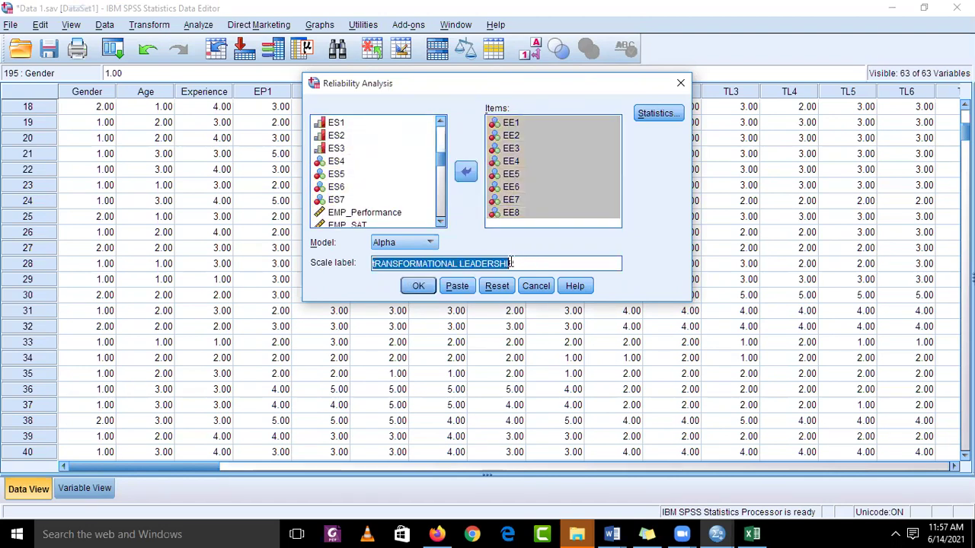
type("eMP")
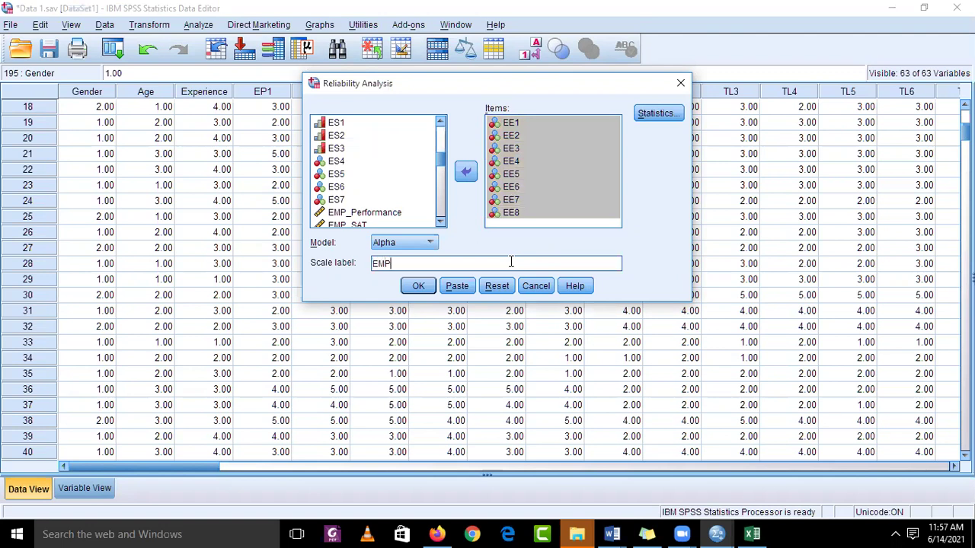
type("LOYEES")
key("BackSpace")
type("ENGAGEMENT")
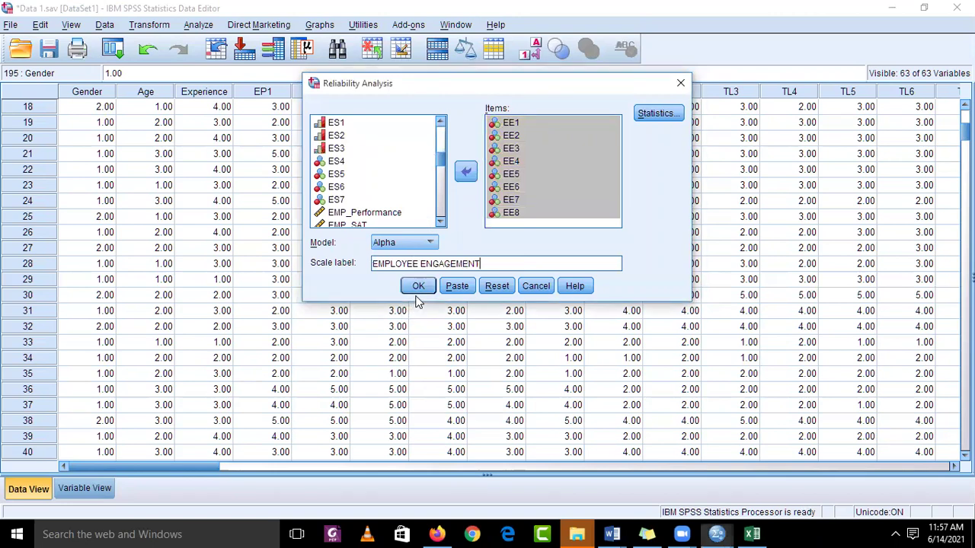
left_click(421, 293)
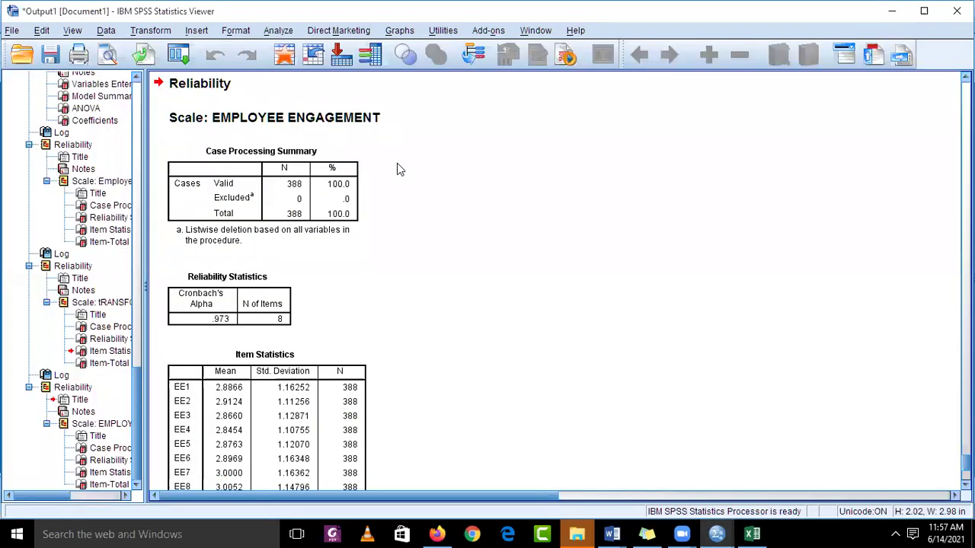
scroll(398, 167, "up", 2)
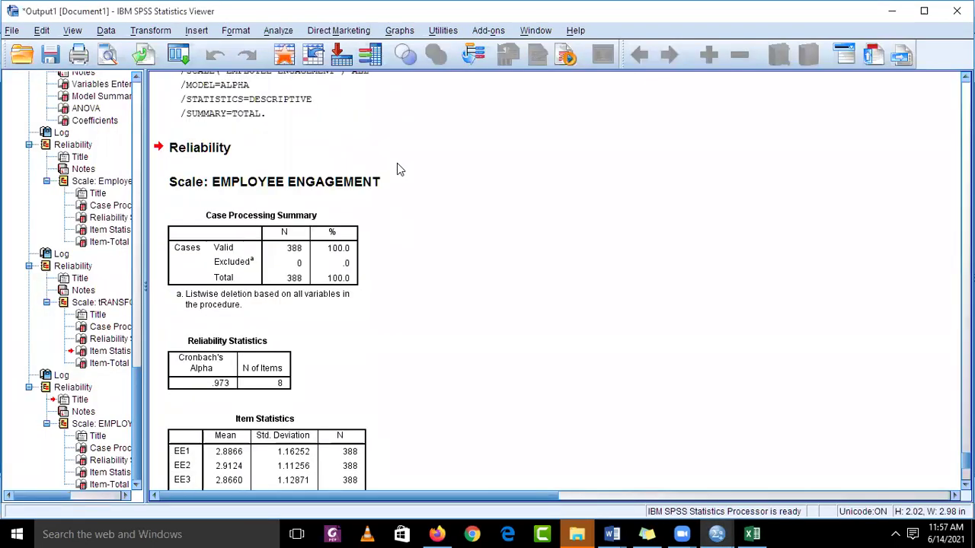
Copy the EMPLOYEE ENGAGEMENT title with its Reliability Statistics, Item Statistics and Item-Total Statistics tables and paste them into the Word document.
left_click(246, 356)
left_click(288, 442)
scroll(283, 449, "down", 8)
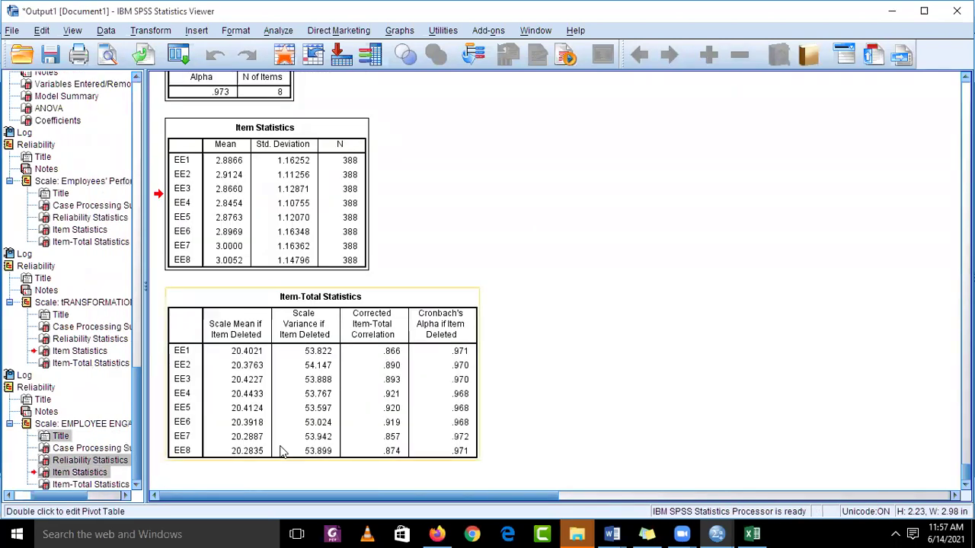
left_click(280, 452)
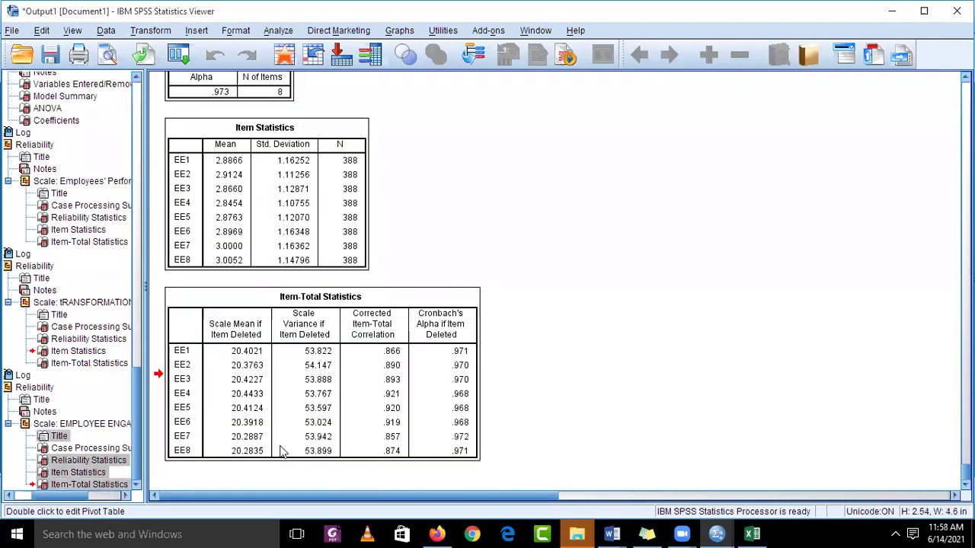
key("alt+Tab")
key("alt+Tab")
key("alt+Tab")
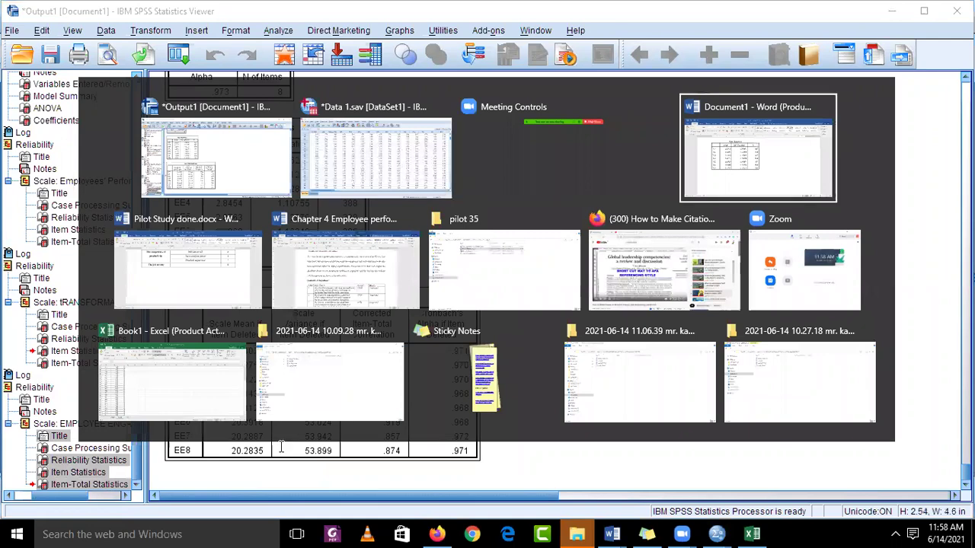
key("ctrl+v")
scroll(281, 447, "down", 1)
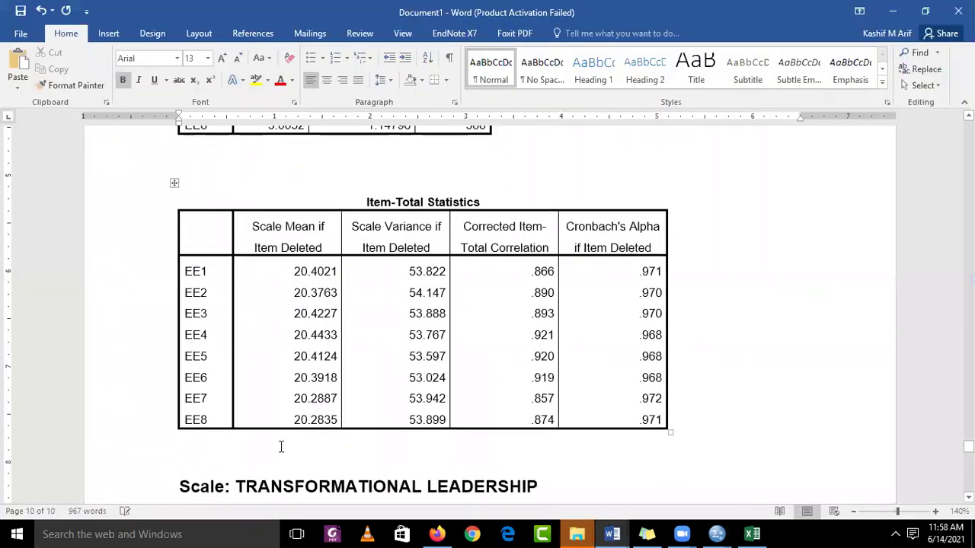
Check where the pasted tables sit relative to the TRANSFORMATIONAL LEADERSHIP section and undo the paste.
scroll(281, 447, "up", 11)
scroll(281, 447, "down", 20)
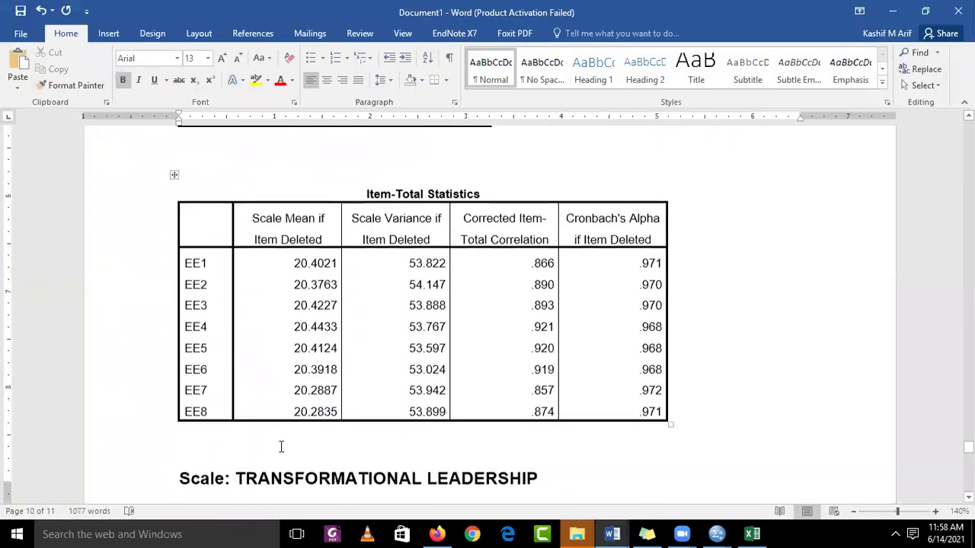
scroll(281, 447, "down", 10)
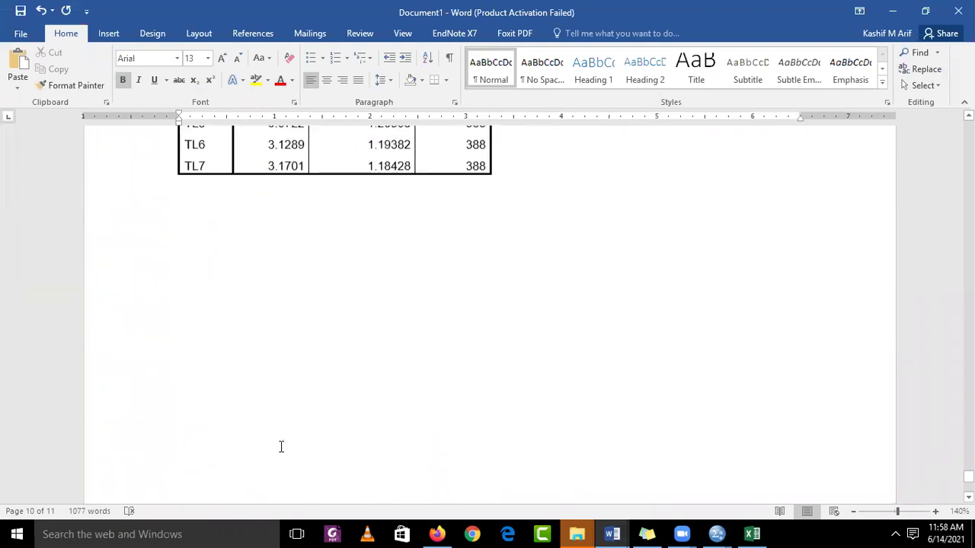
scroll(281, 447, "up", 8)
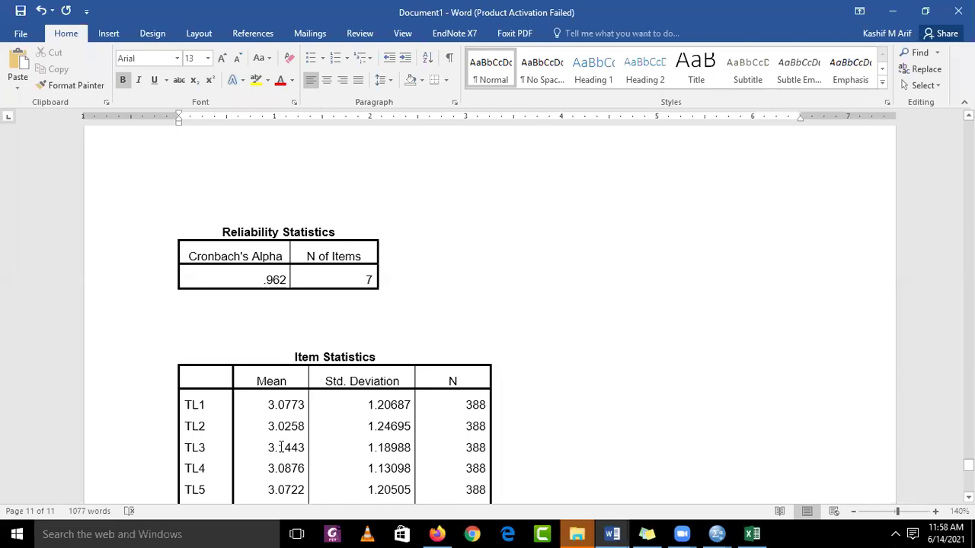
key("ctrl+z")
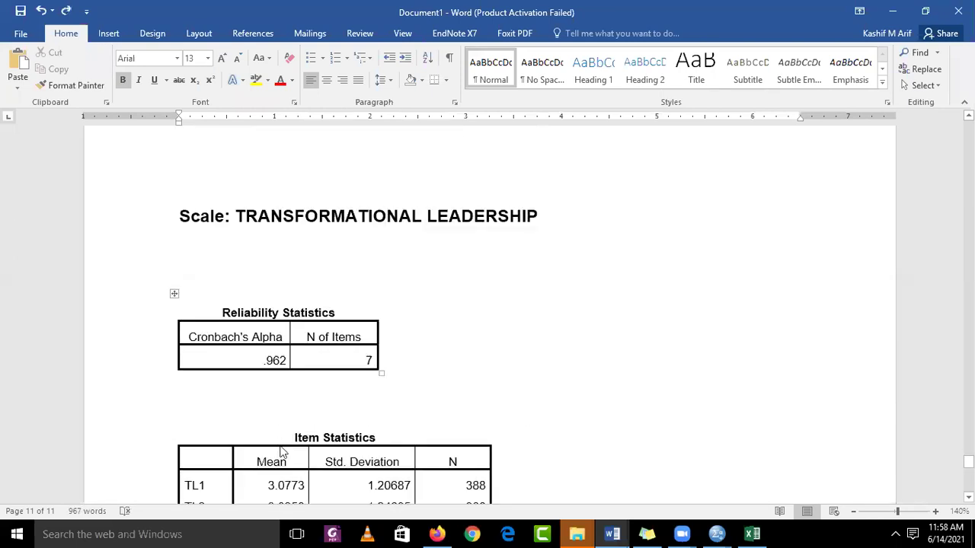
Return to the SPSS output and try to reselect the Employee Engagement Item Statistics and Item-Total Statistics tables.
key("alt+Tab")
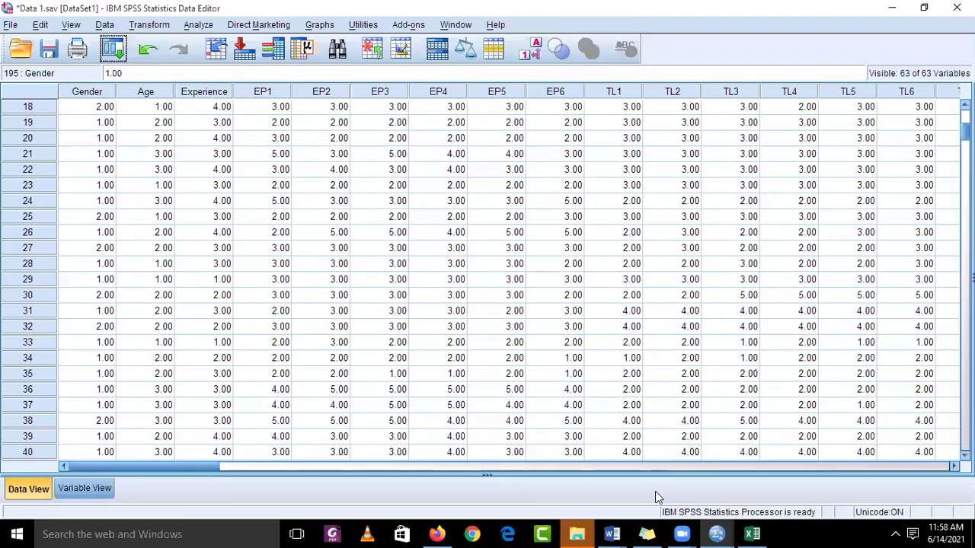
mouse_move(724, 531)
left_click(684, 481)
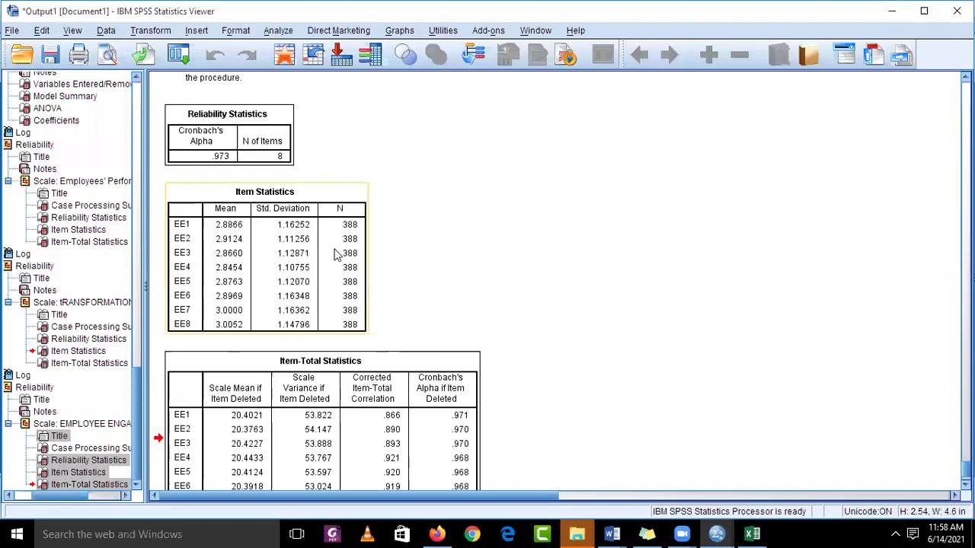
scroll(335, 256, "up", 2)
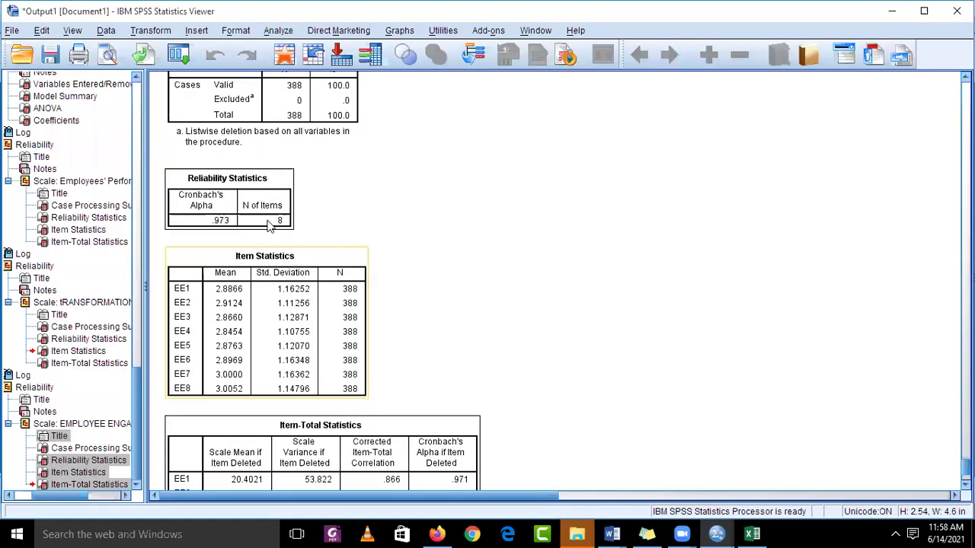
left_click(282, 305)
left_click(343, 438)
scroll(335, 451, "down", 3)
double_click(379, 369)
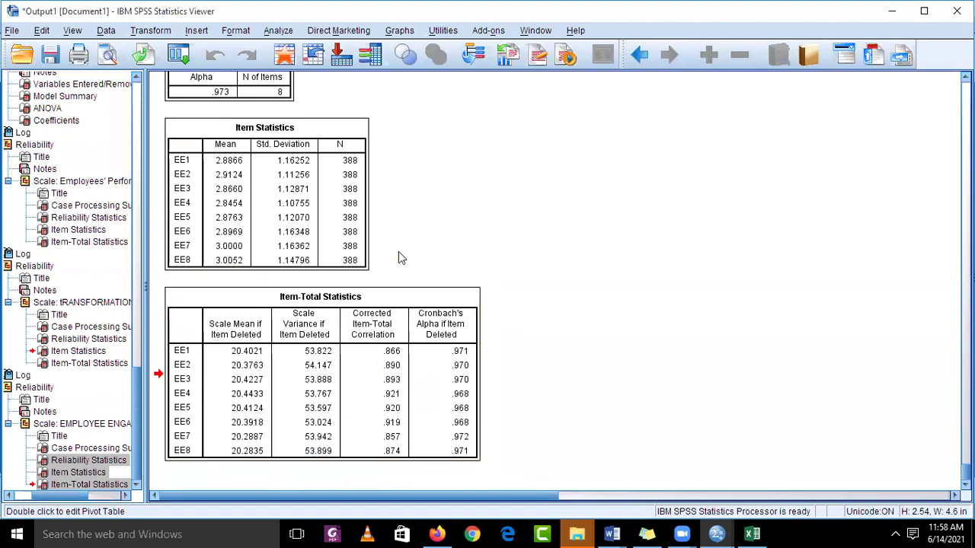
Try to select the "Scale: EMPLOYEE ENGAGEMENT" title together with its Reliability Statistics and Item Statistics tables.
scroll(364, 309, "up", 3)
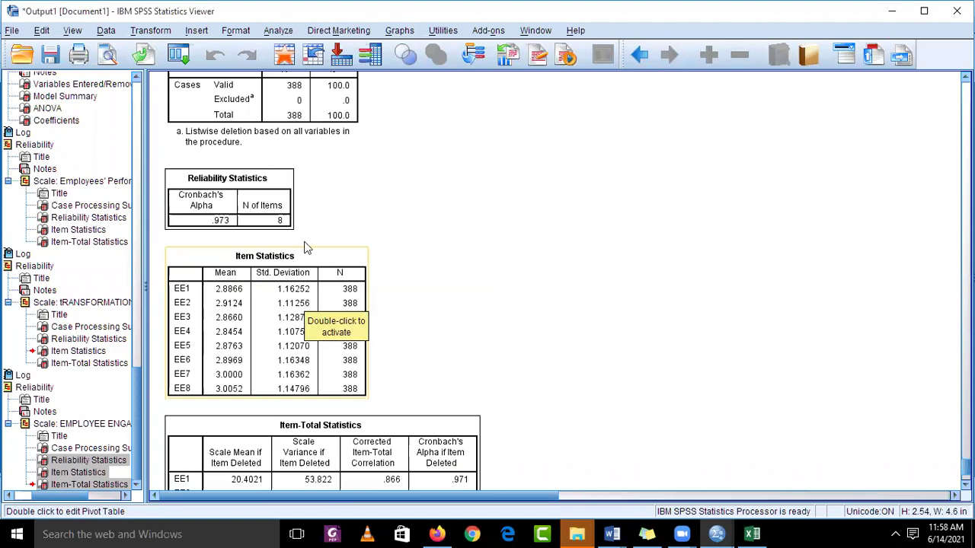
scroll(306, 229, "up", 3)
left_click(299, 150)
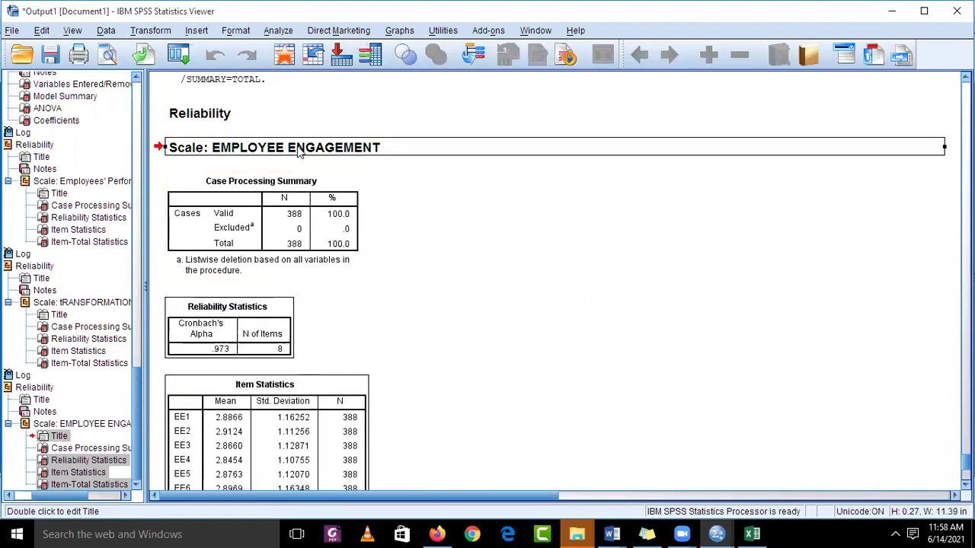
left_click(250, 335)
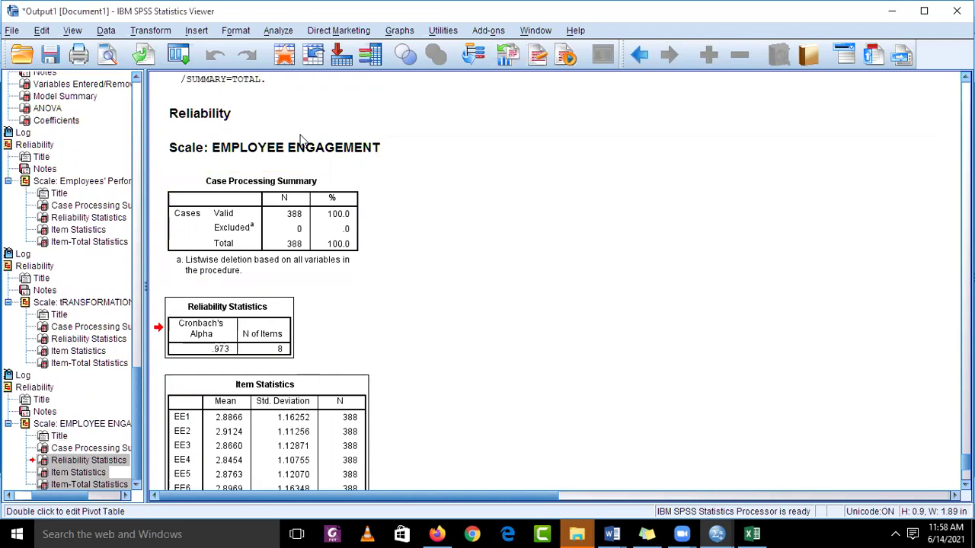
left_click(297, 146)
left_click(249, 334, "shift")
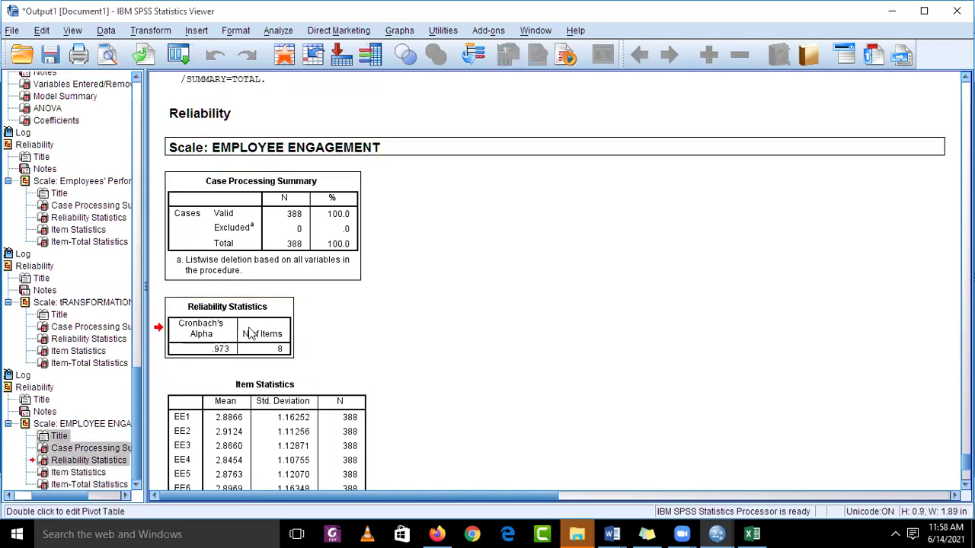
left_click(290, 403, "shift")
scroll(283, 412, "down", 5)
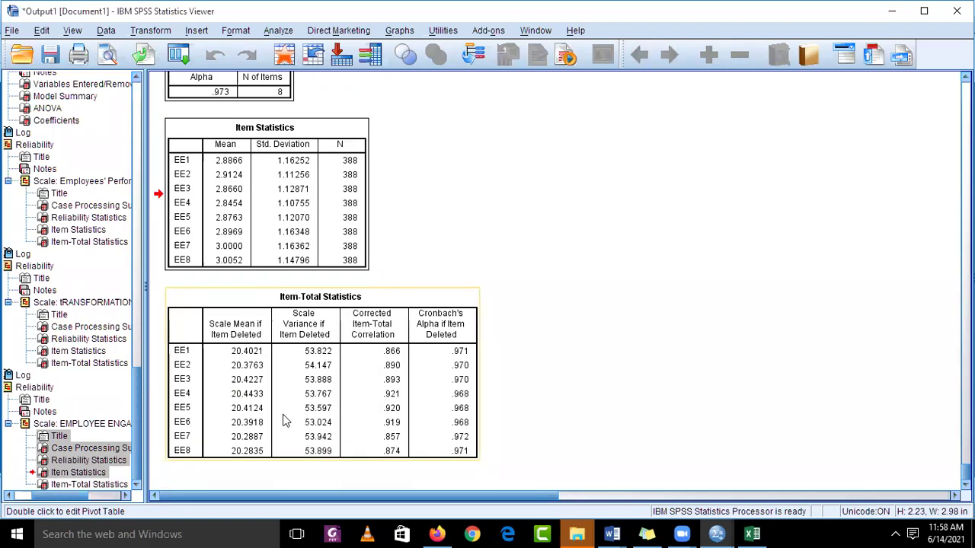
Copy the Employee Engagement Item-Total Statistics table and paste it into the Word document below the TL1–TL7 Item Statistics table.
left_click(283, 381)
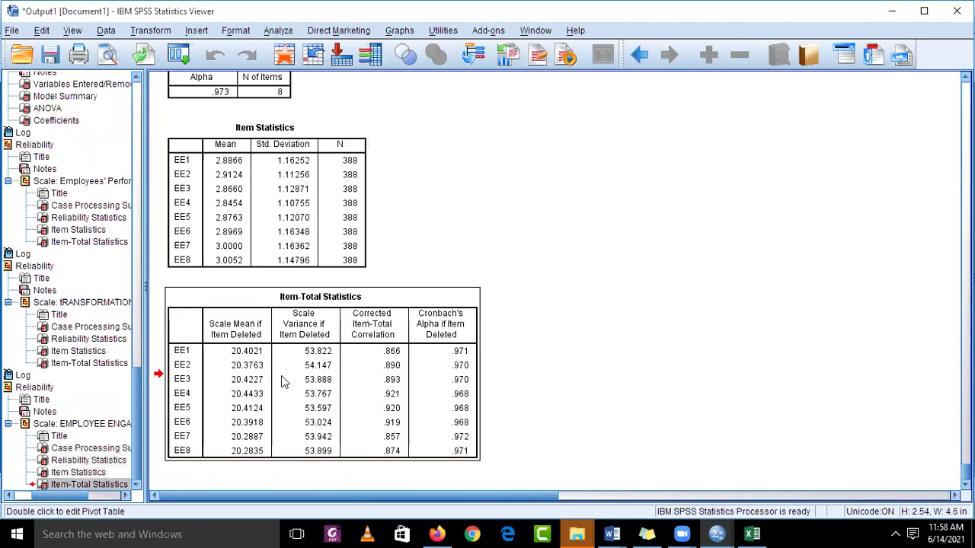
right_click(282, 379)
left_click(297, 403)
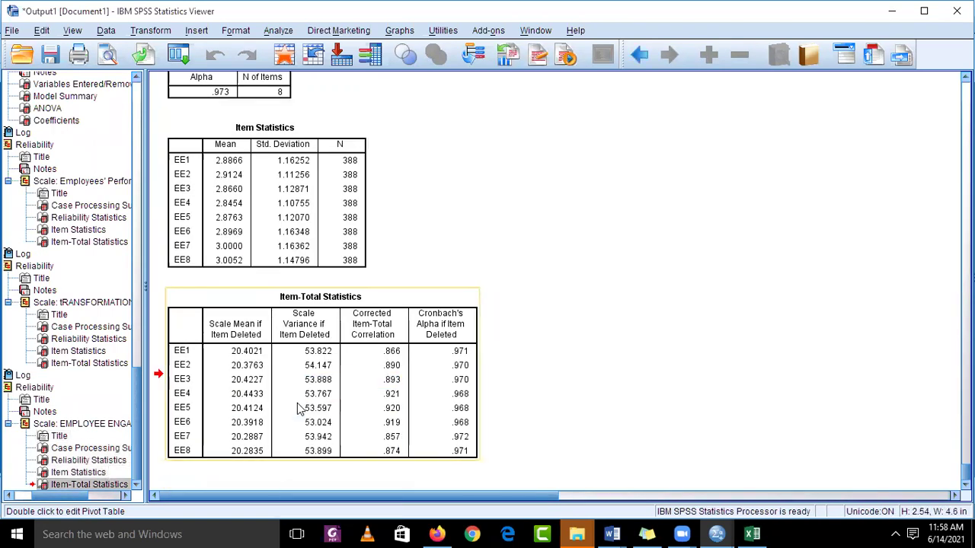
key("alt+Tab")
key("alt+Tab")
key("alt+Tab")
scroll(298, 403, "down", 3)
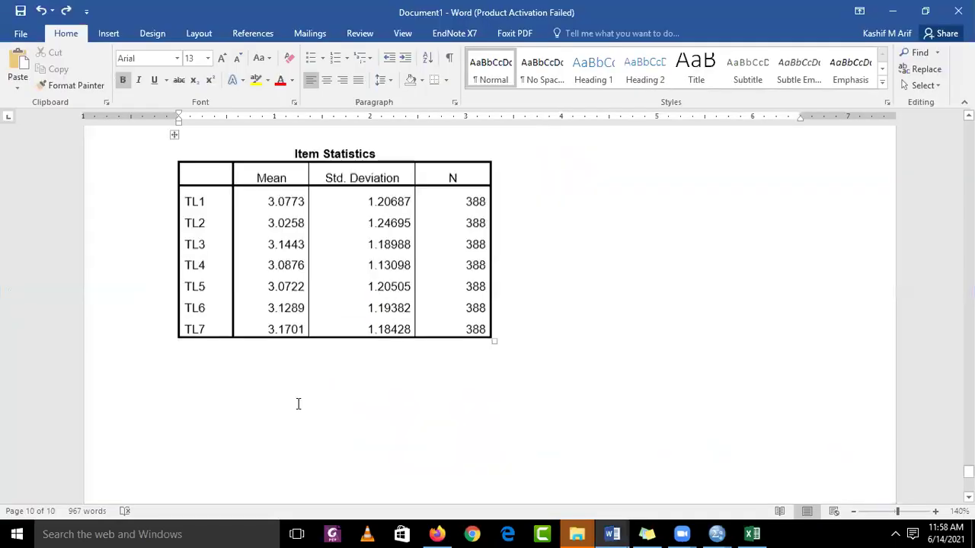
left_click(245, 371)
key("ctrl+v")
scroll(245, 371, "down", 4)
scroll(245, 371, "up", 5)
scroll(245, 371, "down", 3)
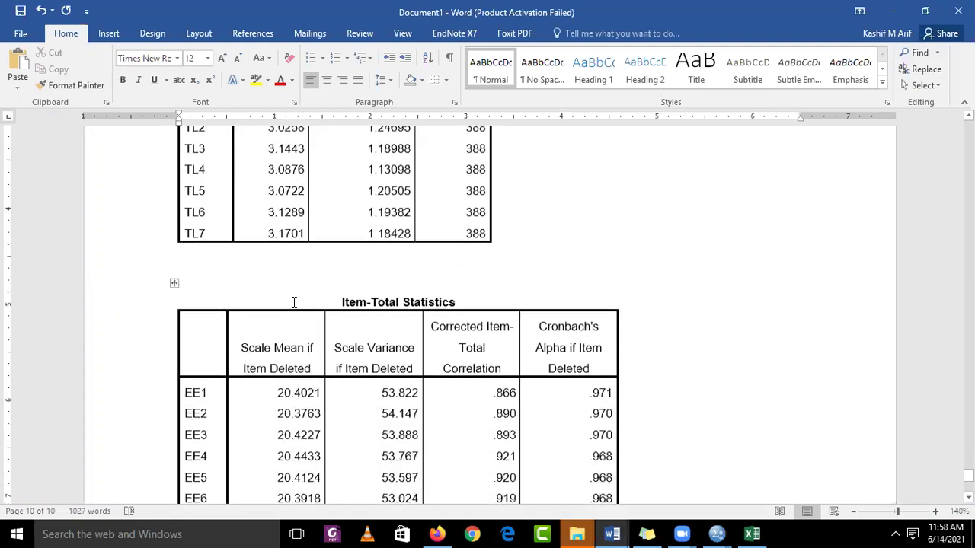
Add a blank line above the pasted Item-Total Statistics table and paste the Employee Engagement Reliability Statistics table from the SPSS output there.
key("Return")
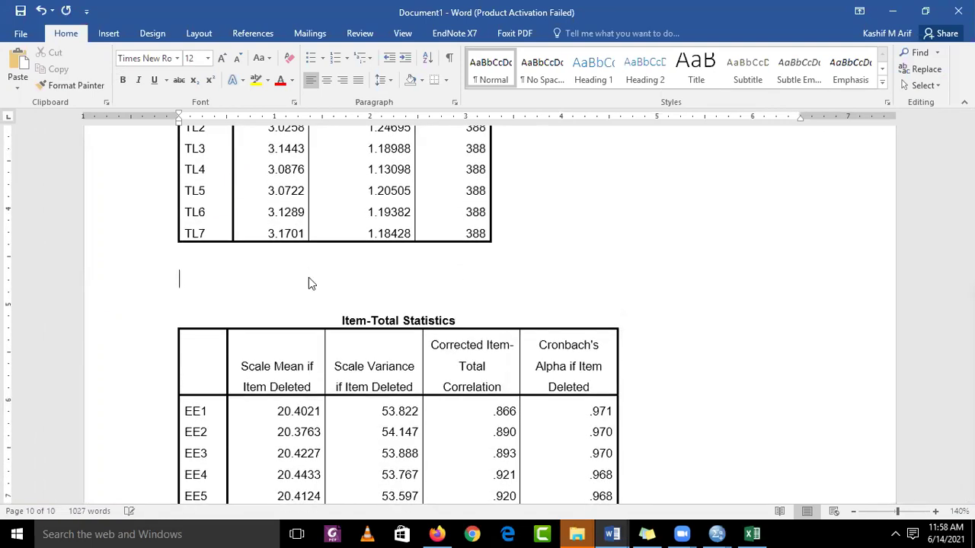
key("alt+Tab")
key("alt+Tab")
key("alt+Tab")
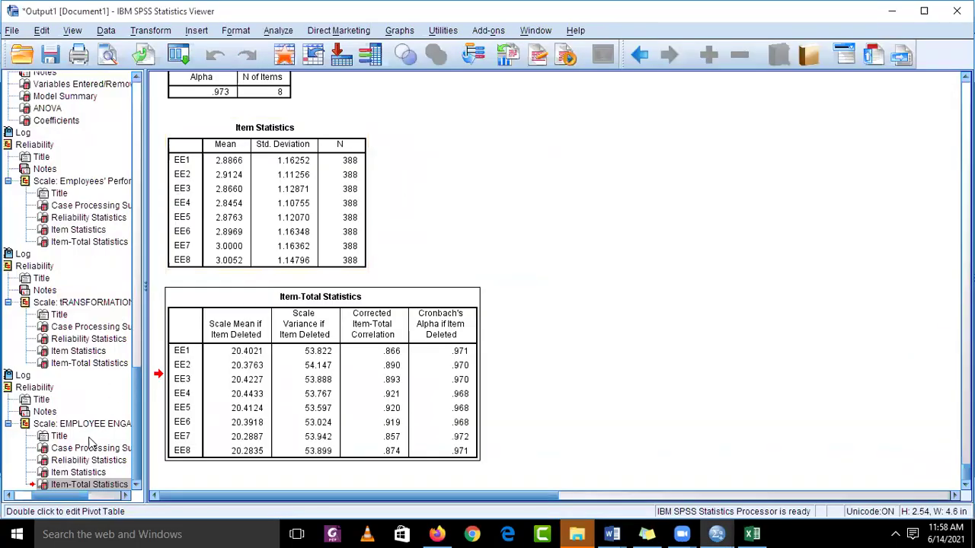
left_click(100, 424)
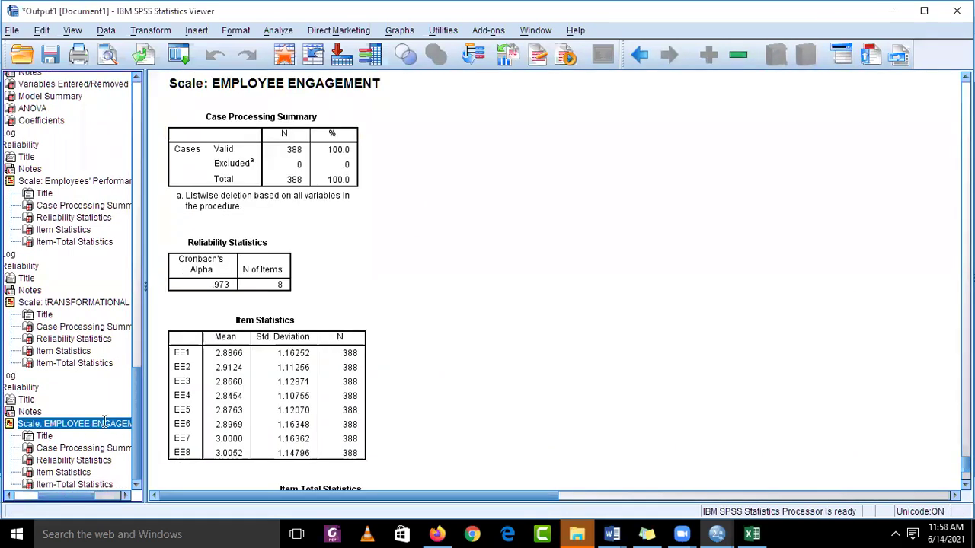
left_click(229, 264)
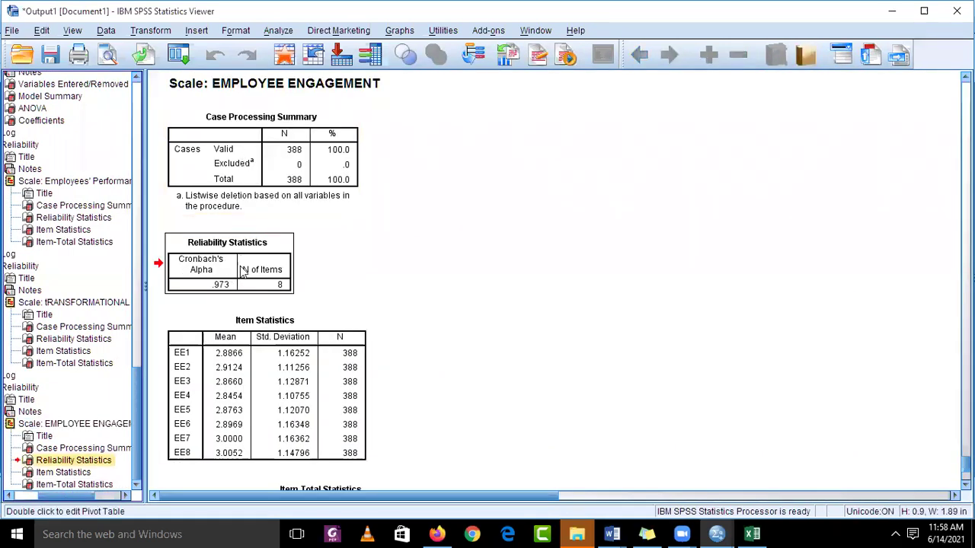
right_click(242, 272)
left_click(277, 294)
key("alt+Tab")
key("alt+Tab")
key("Tab")
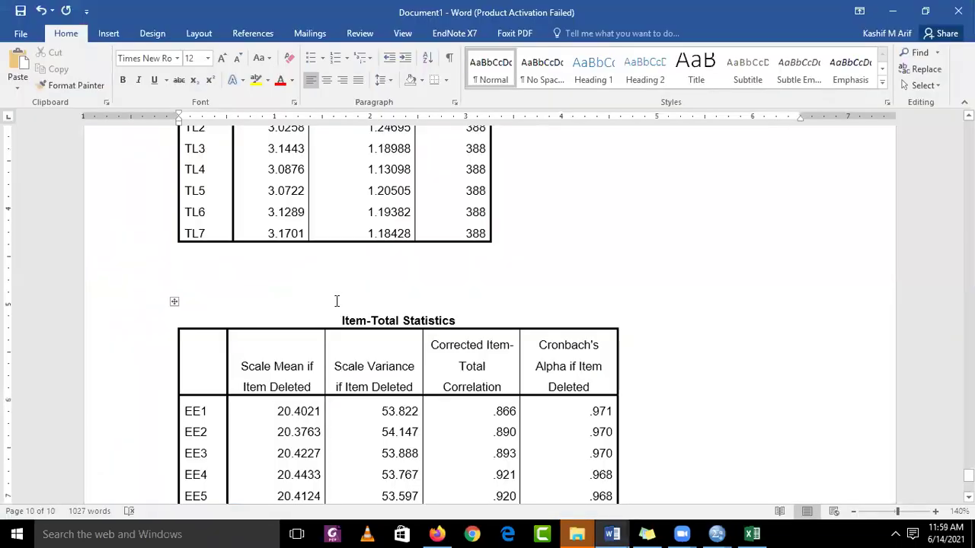
key("ctrl+v")
Insert blank lines between the TL1–TL7 Item Statistics table and the Employee Engagement Reliability Statistics table.
scroll(338, 300, "up", 4)
left_click(244, 415)
key("Return")
key("Return")
key("Return")
Copy the "Scale: TRANSFORMATIONAL LEADERSHIP" title to the blank line above the Employee Engagement Reliability Statistics table.
scroll(233, 420, "up", 5)
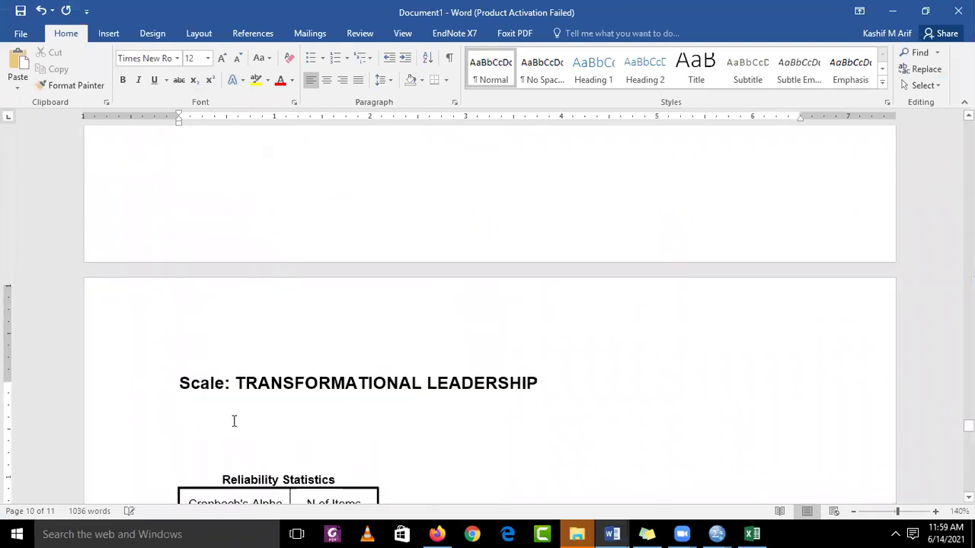
left_click_drag(180, 391, 548, 393)
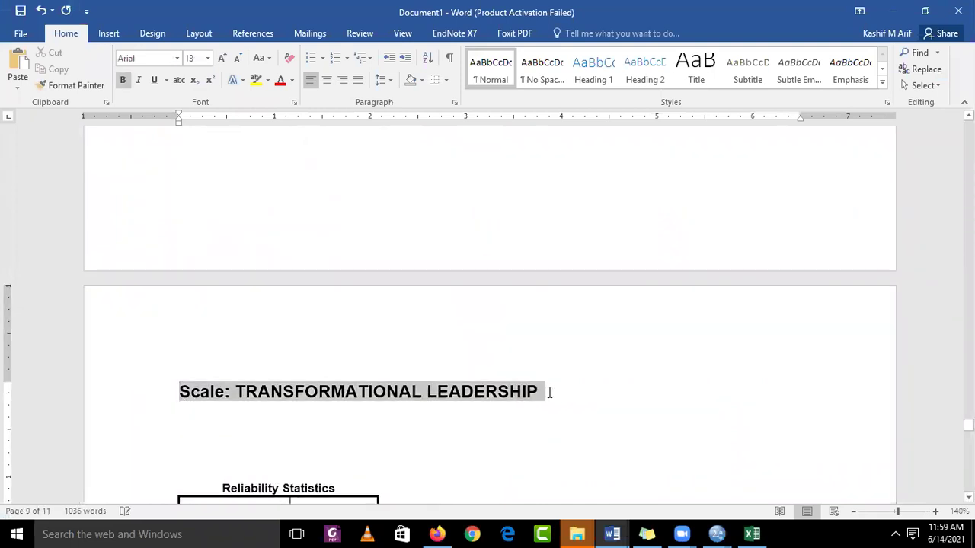
scroll(461, 448, "down", 2)
scroll(461, 448, "down", 9)
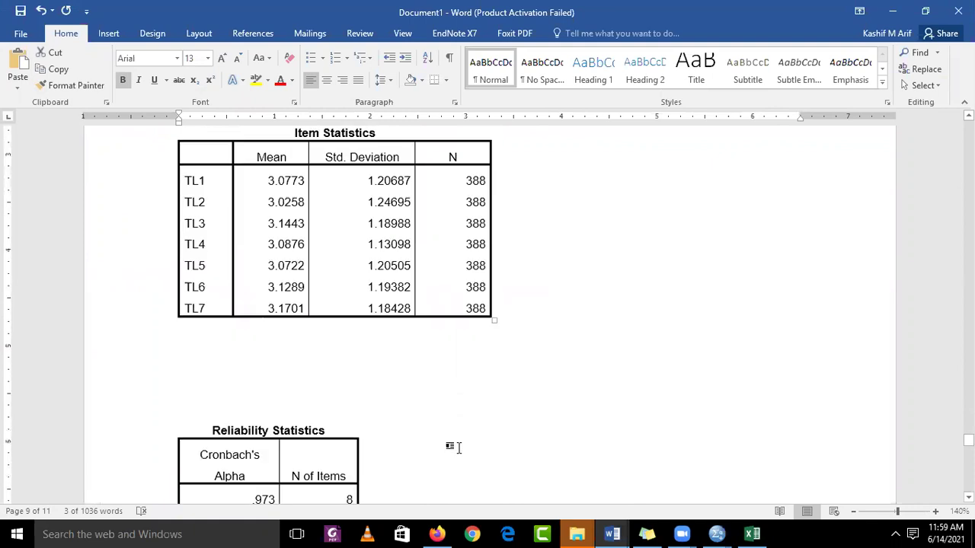
left_click(220, 263)
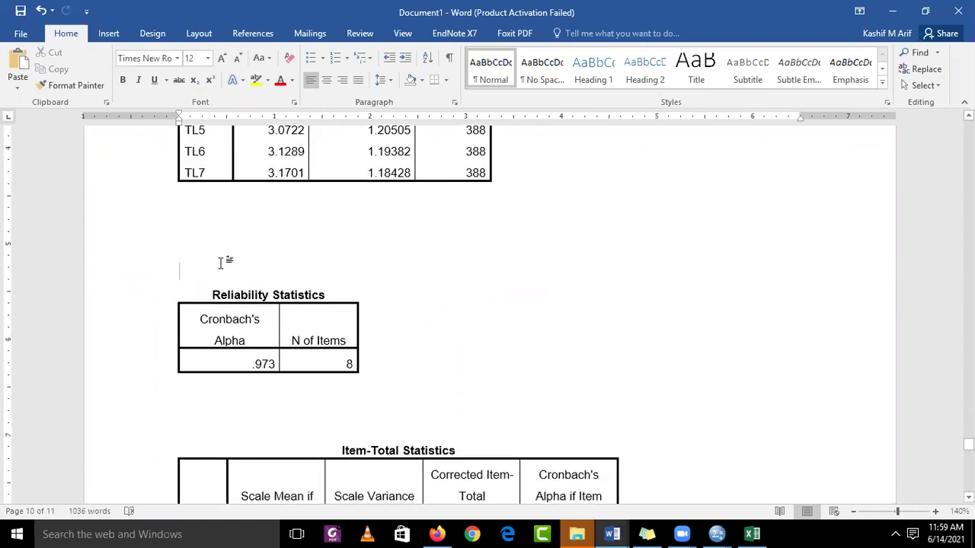